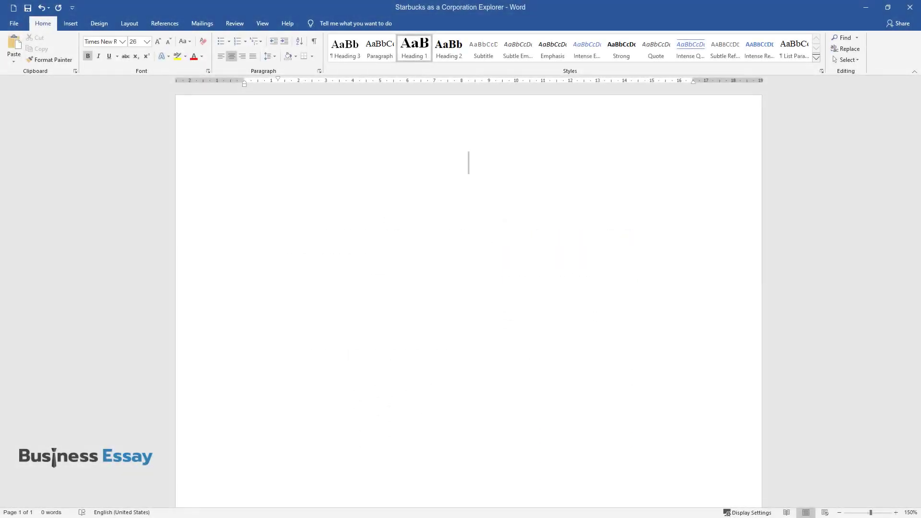
Enter the centred Heading 1 title "Starbucks as a Corporation Explorer" and start a body paragraph below it.
type("Starbucks ")
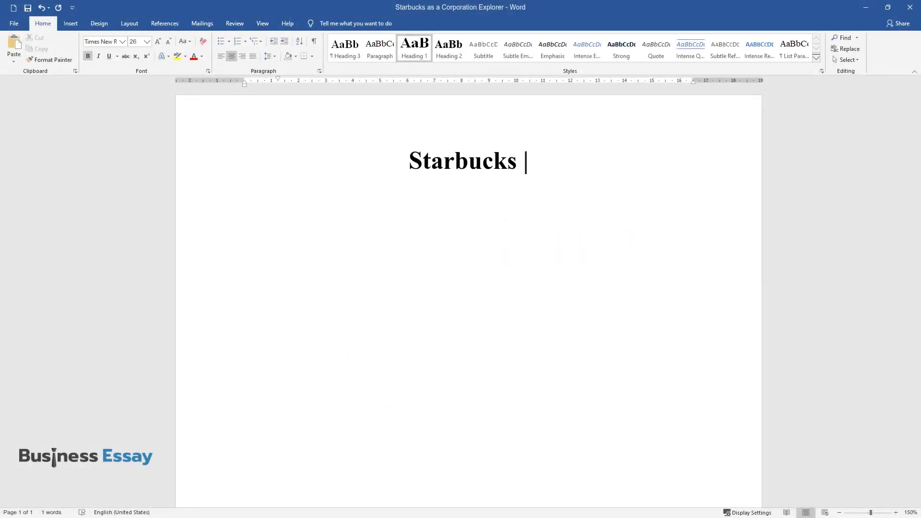
type("as a Corporation Explorer")
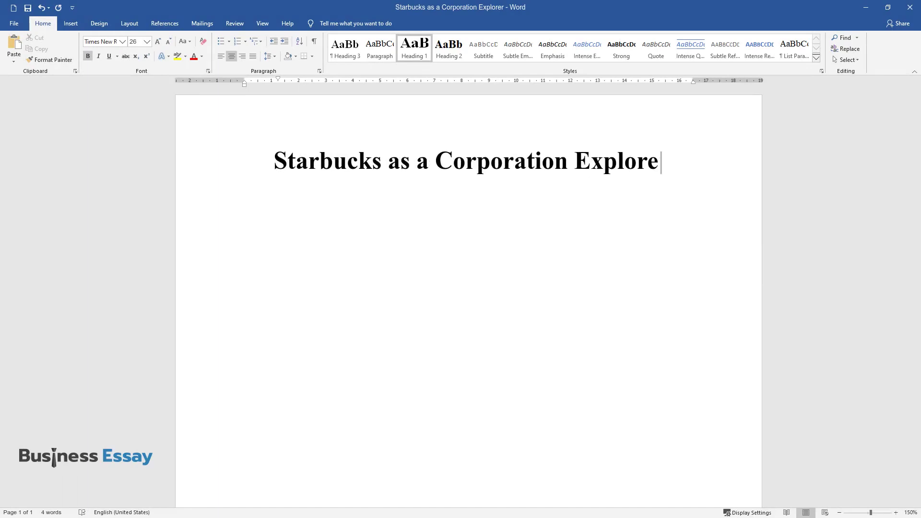
key("Return")
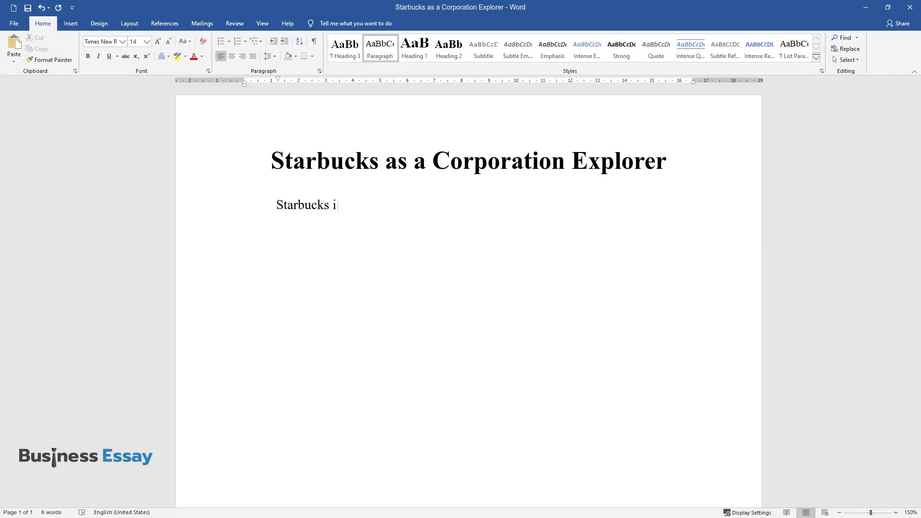
Write that Starbucks is a U.S. multinational chain of roastery reserves and coffeehouses founded in 1971, with headquarters in Seattle, in Washington State.
type("Starbucks is a U.S. multinational chain o")
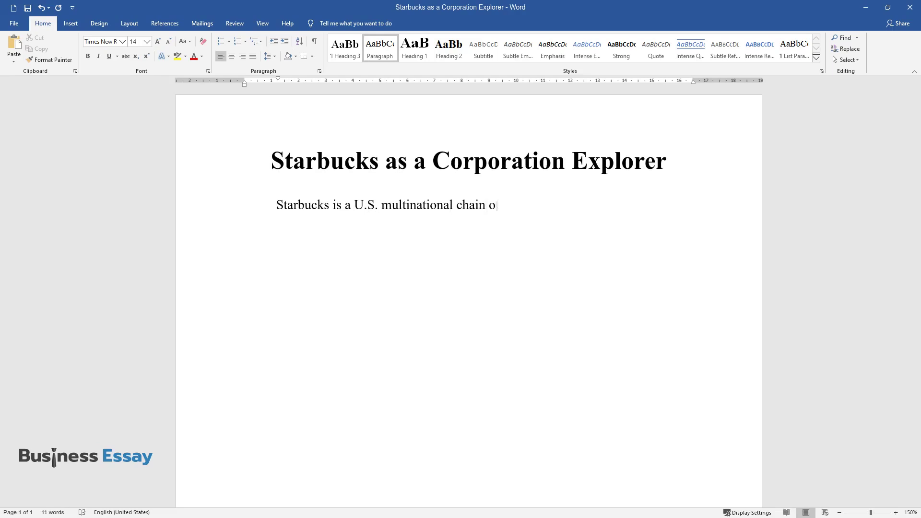
type("f roastery reserves and coffeeh")
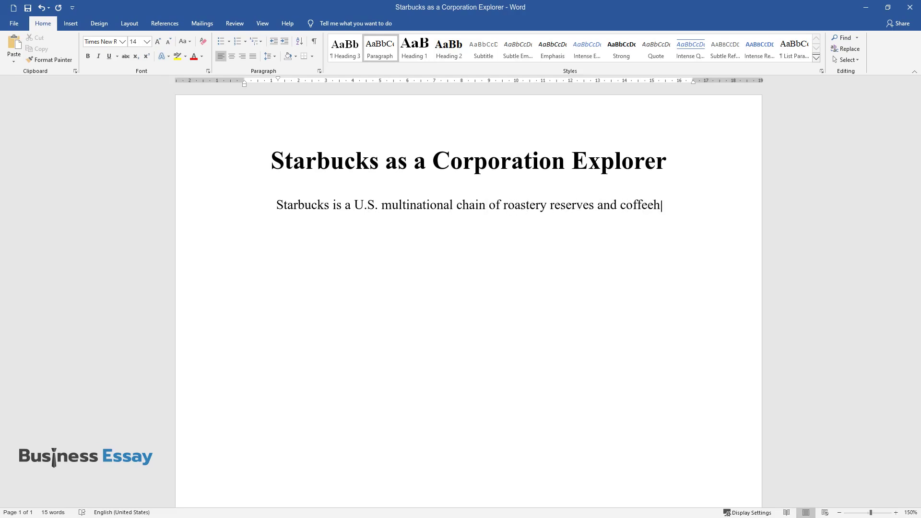
type("ouses founded in 1971. The comp")
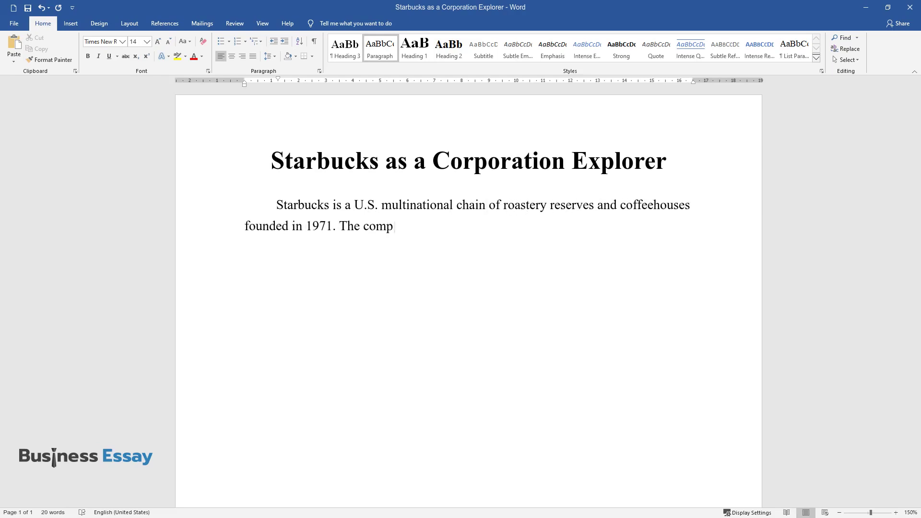
type("any's headquarters are in Seatt")
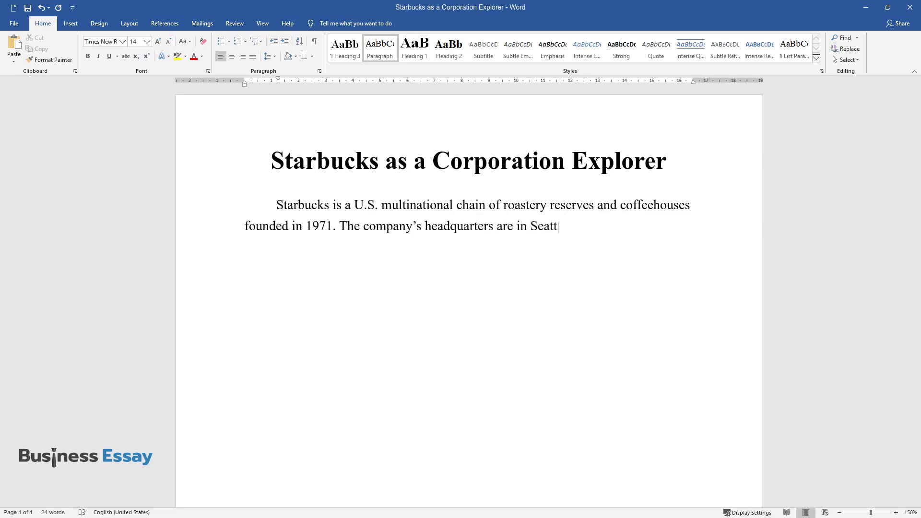
type("le, in Washington State. Statistically, Starbucks is t")
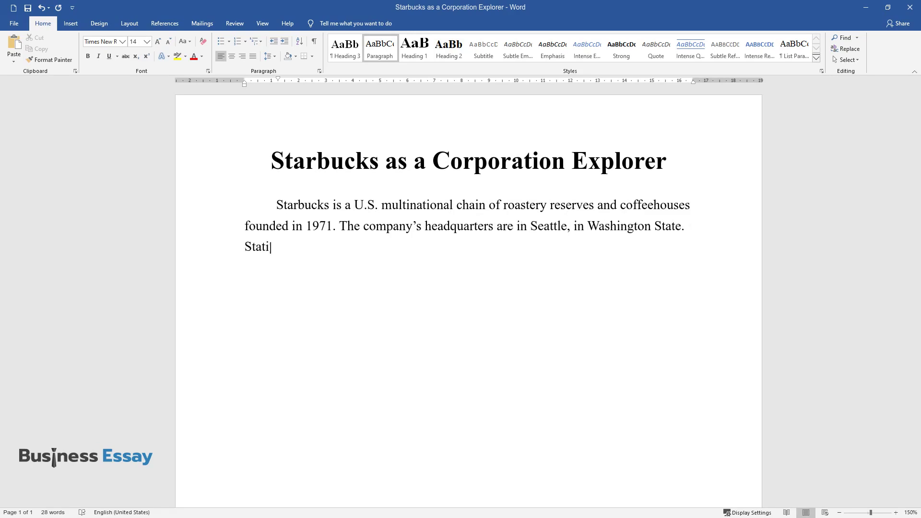
Complete the first paragraph: world's largest, most prominent coffeehouse chain, the U.S.'s second wave of coffee culture, and over 30,000 branches in seventy countries as of 2020.
type("he worl")
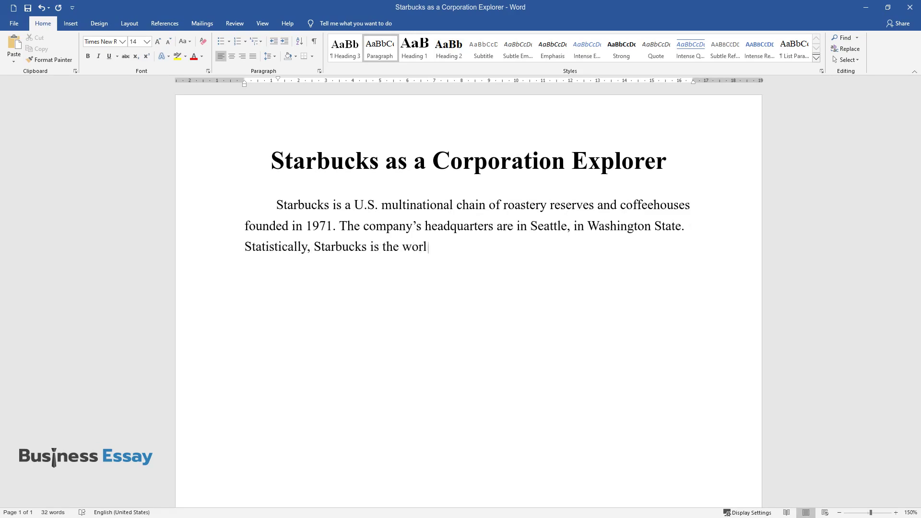
type("d's largest and most prominent ")
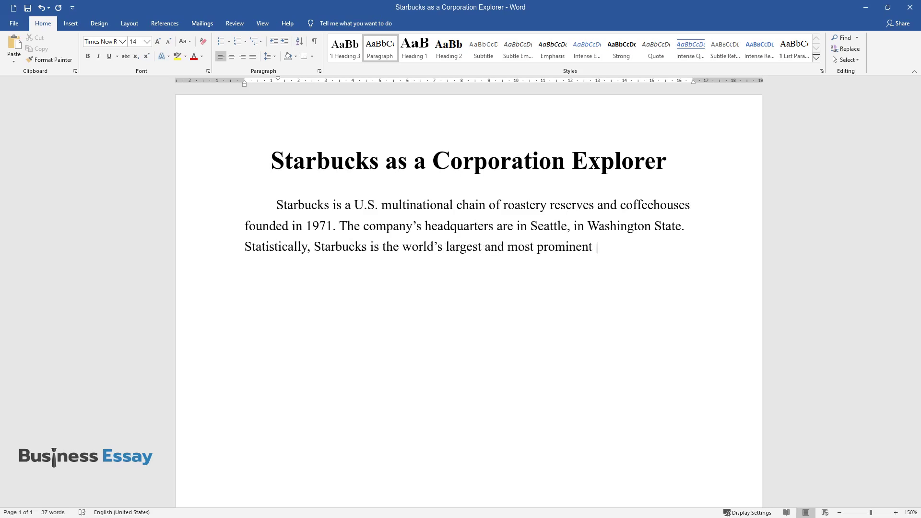
type("coffeehouse chain, representin")
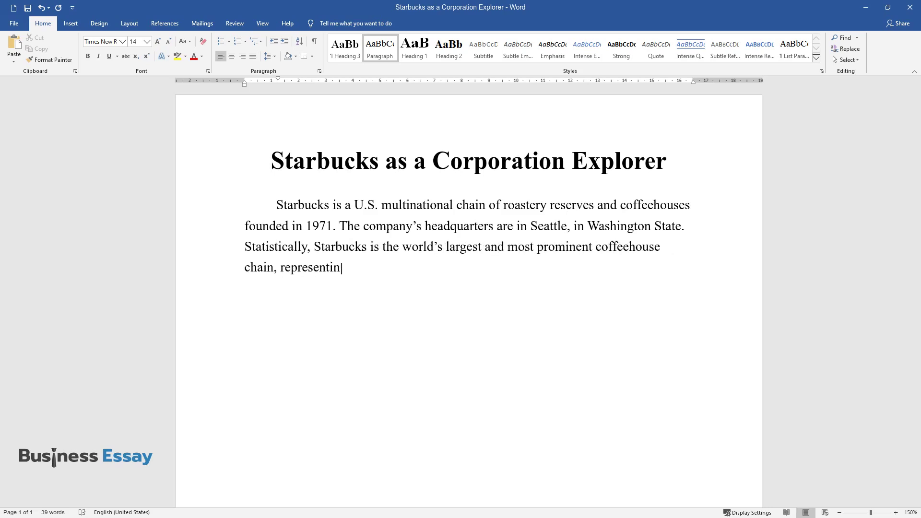
type("g the U.S.'s second wave regarding the coffee culture. As of 2")
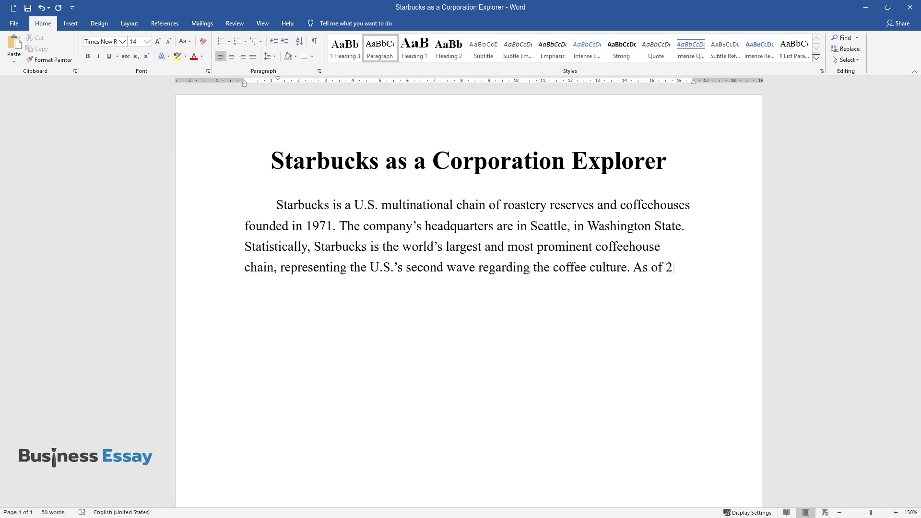
type("020, the company operates more ")
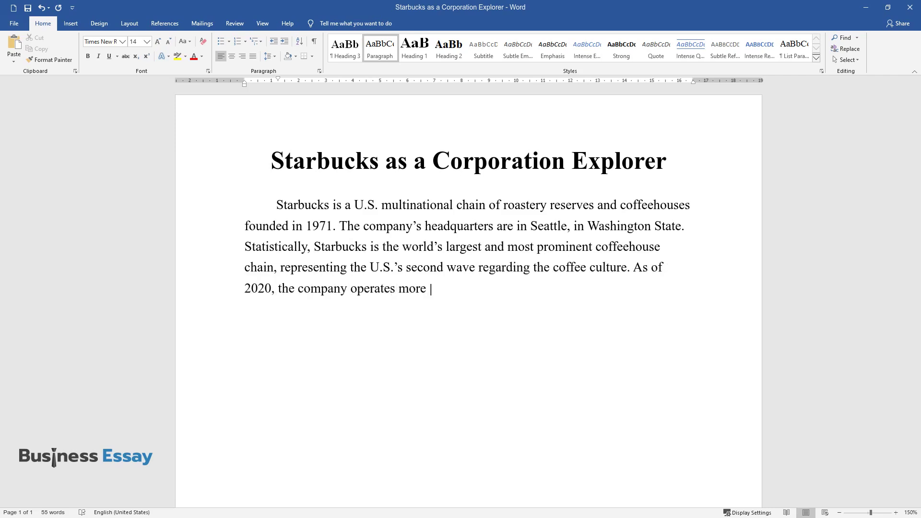
type("than 30,000 branches globally i")
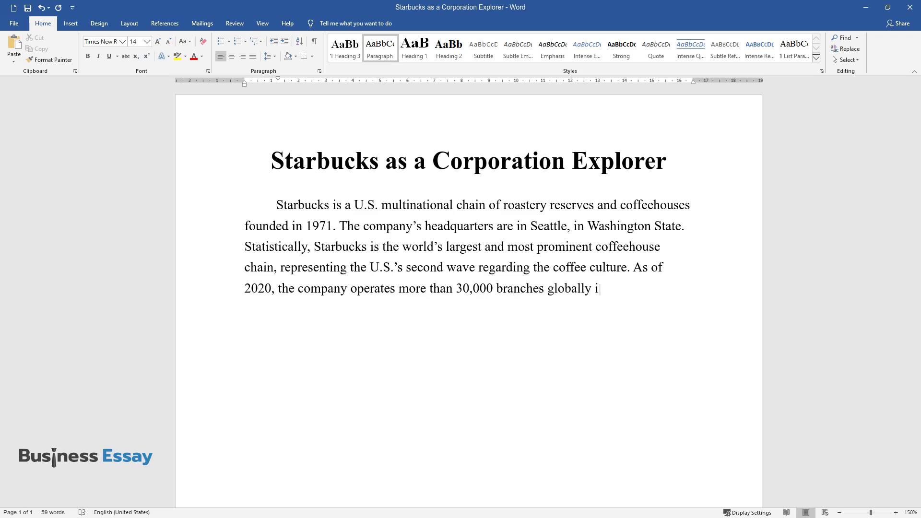
type("n seventy countries.")
key("Return")
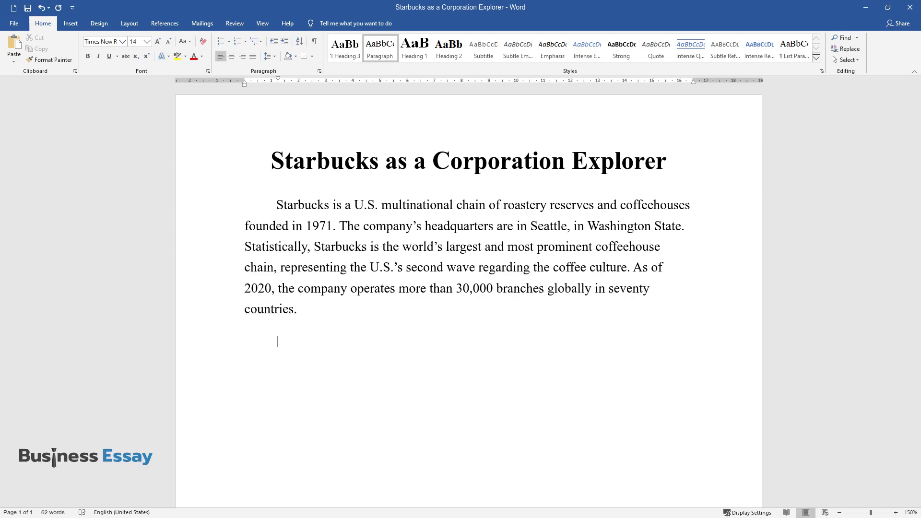
Begin the second paragraph with Starbucks' cold and hot drinks: micro-ground instant and whole-bean coffee, loose-leaf teas, evolution fresh juices, La Bouglange pastries, Frappuccino beverages, and snacks.
type("Starbucks serves cold an")
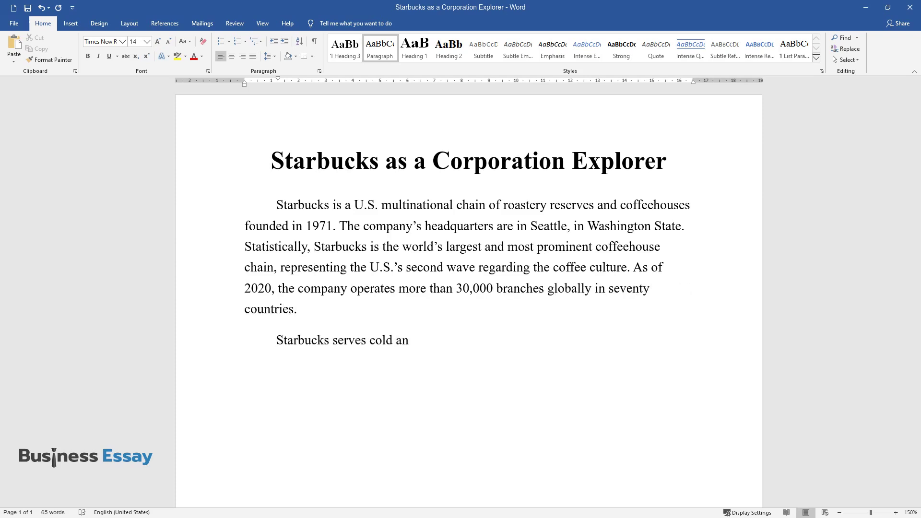
type("d hot drinks, including micro-grou")
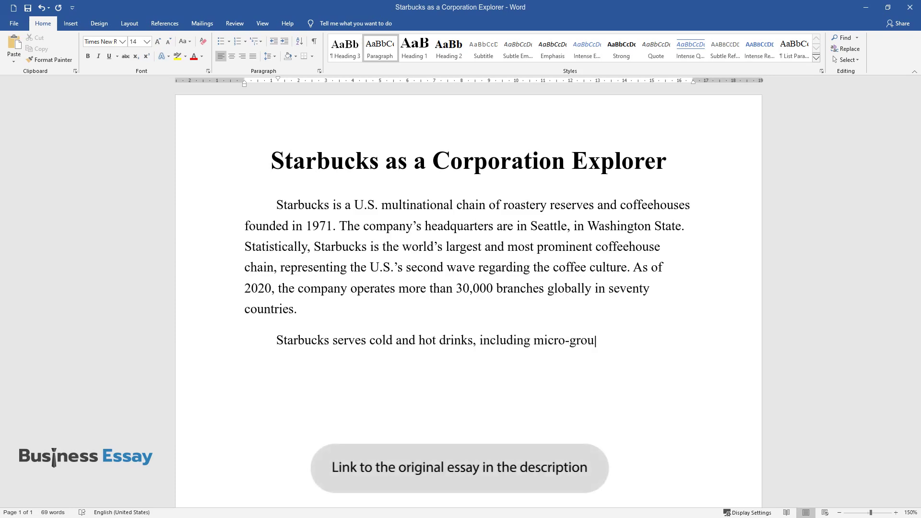
type("nd instant coffee, whole-bean coff")
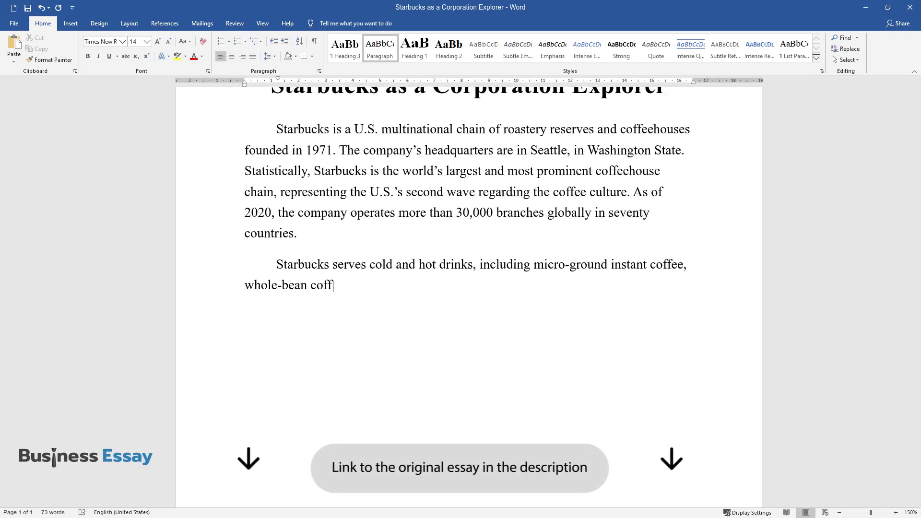
type("ee, loose-leaf teas, evolution fre")
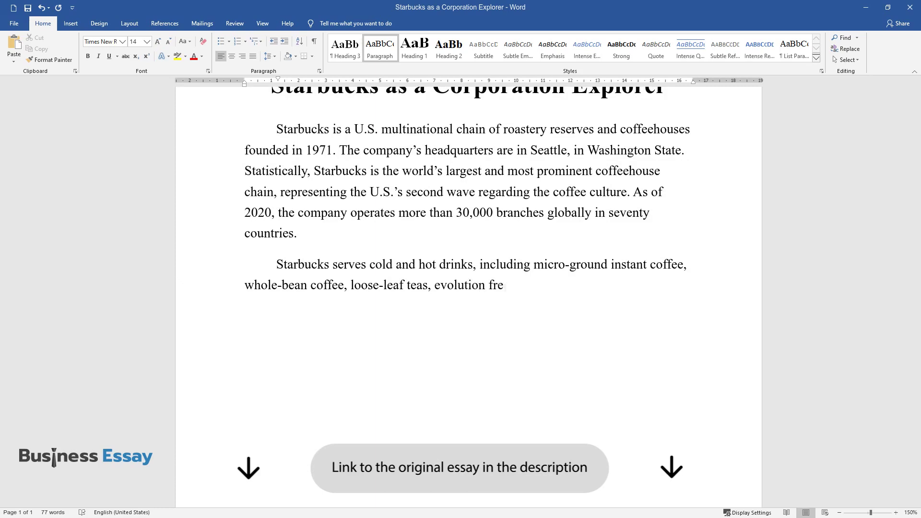
type("sh juices, La Bouglange pastries, ")
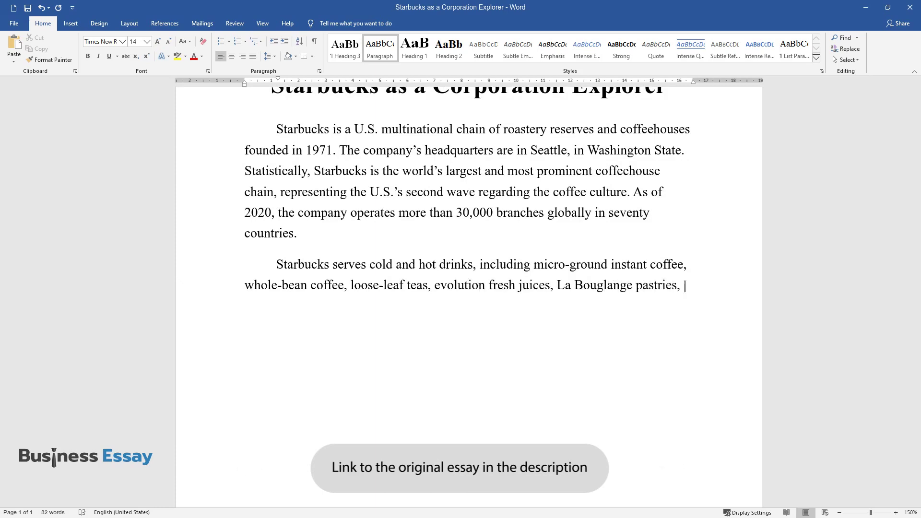
type("Frappuccino beverages, and snacks.")
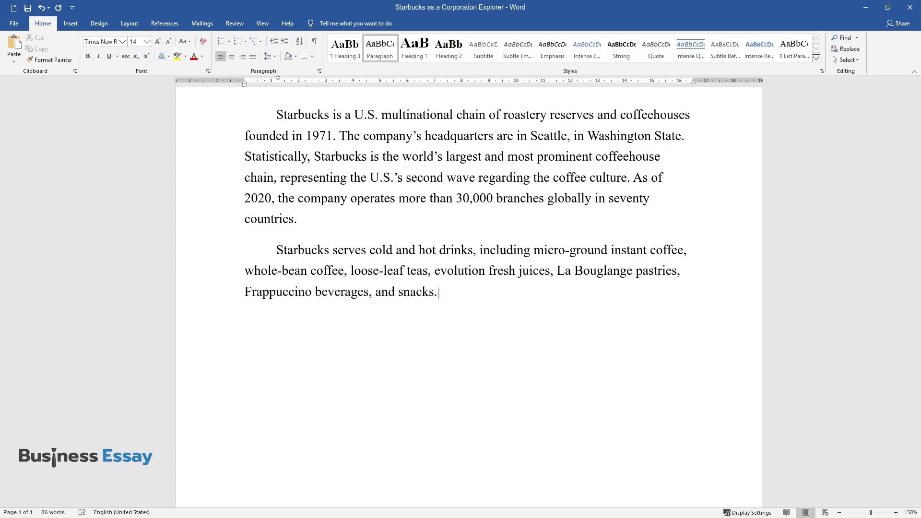
Add that since its foundation Starbucks has provided different products and services, engaging in research to comprehend the consumer's needs, and adjusting accordingly.
type(" Since its foundation, Starbucks")
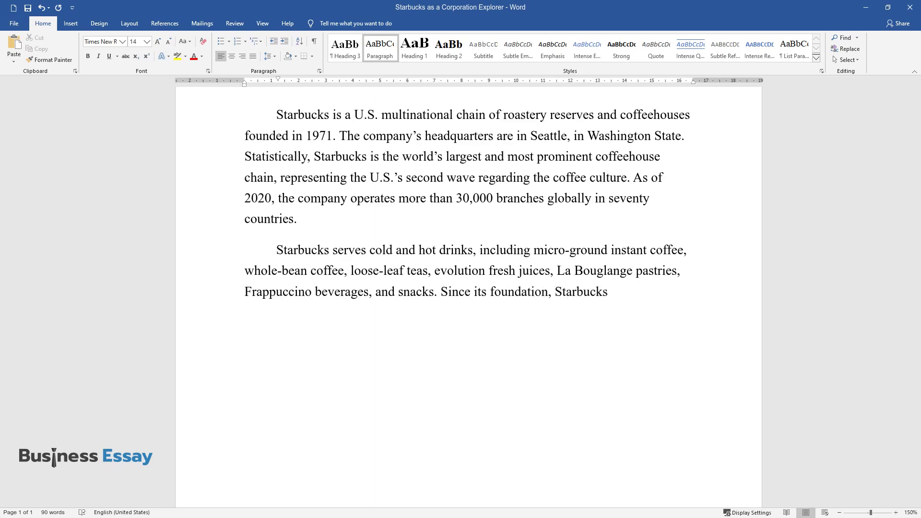
type(" has been providing customers with different")
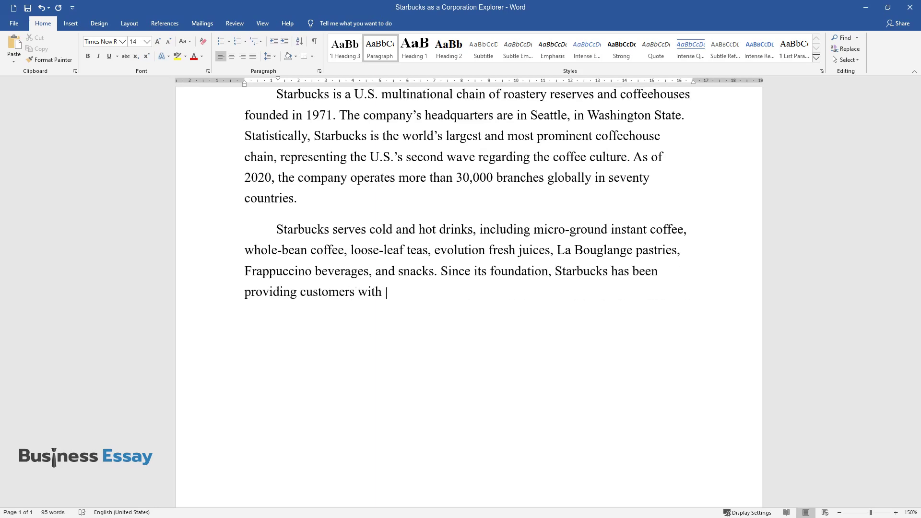
type(" products and services, e")
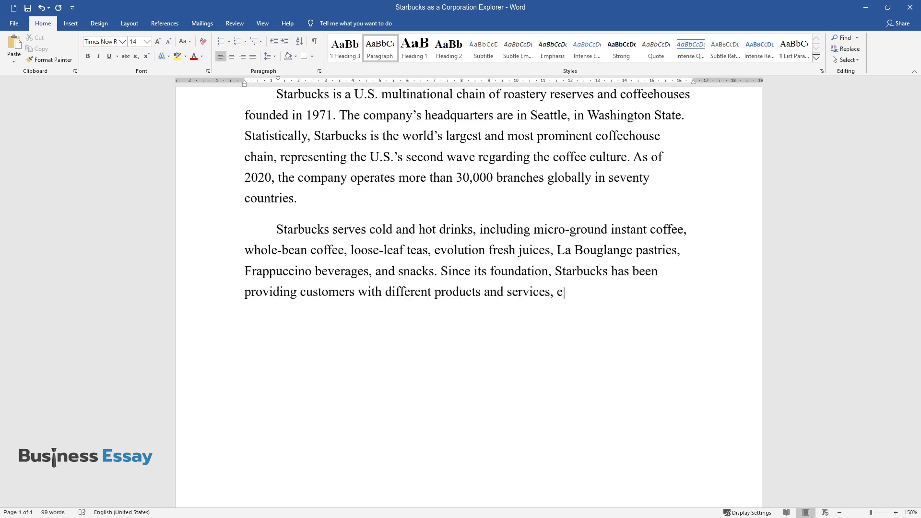
type("ngaging in research to comprehend")
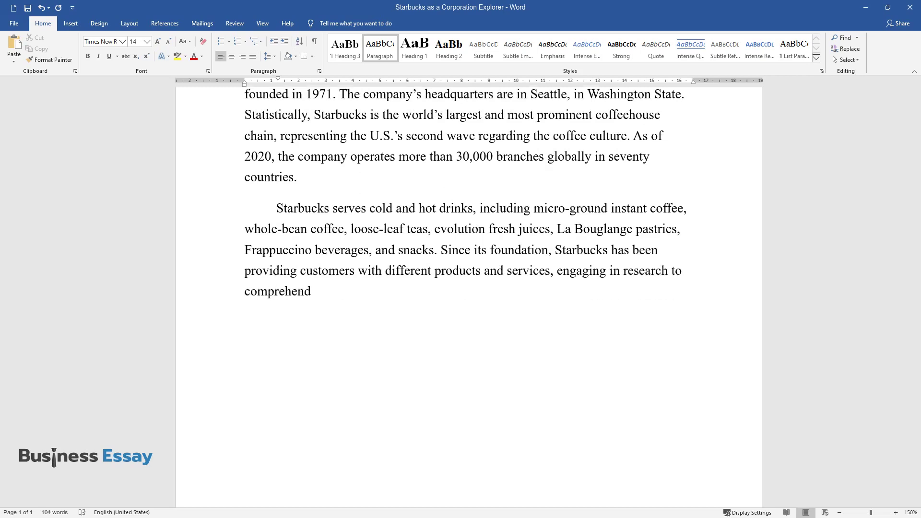
type(" the consumer’s needs, and adjusting accordingly. Therefore, conside")
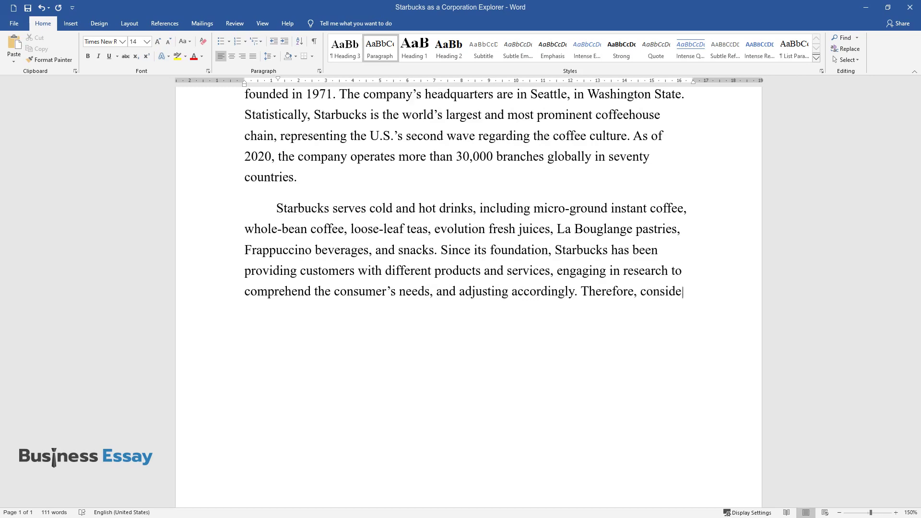
Conclude the second paragraph that, considering the various trends Starbucks has embraced while in business, it is evidently a critical corporation explorer.
type("ring the various trends Starbucks h")
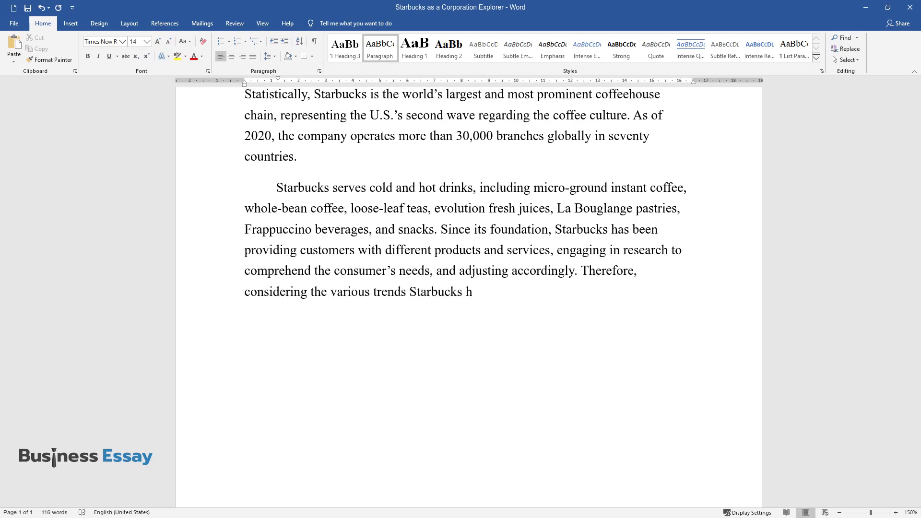
type("as embraced over the period that i")
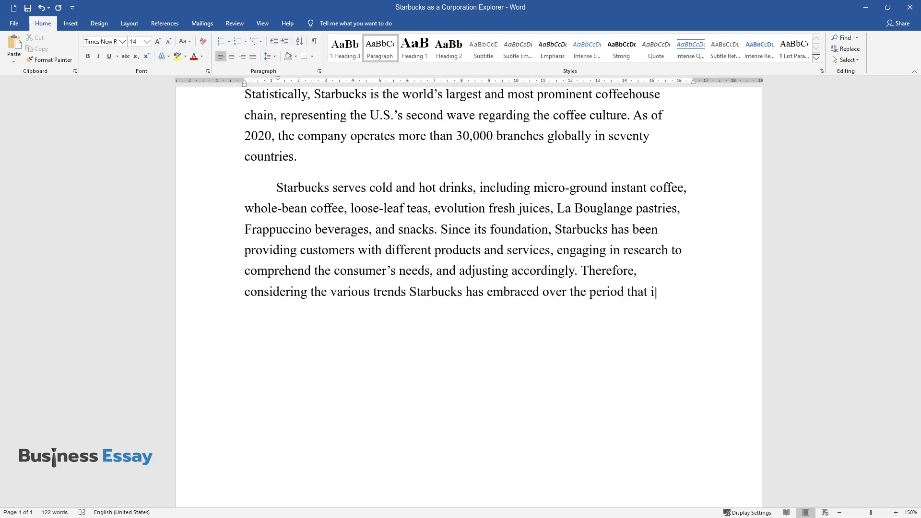
type("t has been in the business, it has")
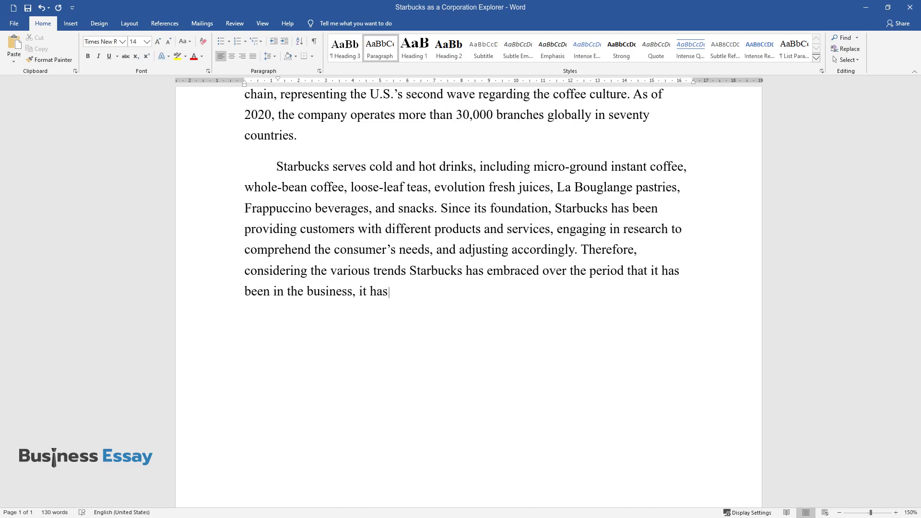
type(" become evident that it is a criti")
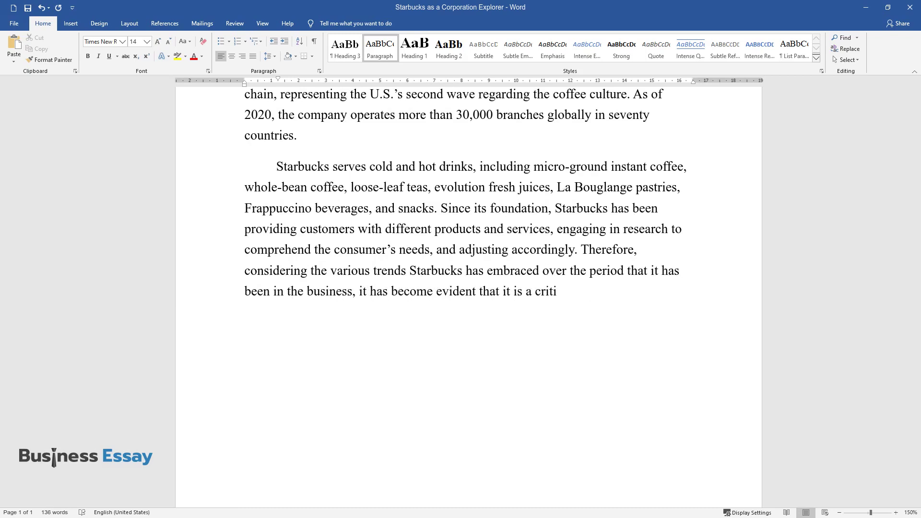
type("cal corporation explorer.")
key("Return")
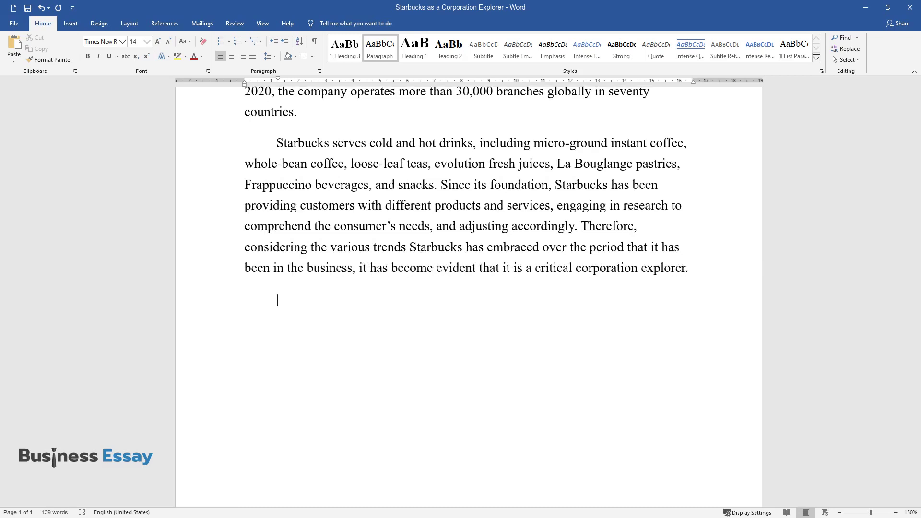
Begin the third paragraph: the company makes an adventure, developing significant menus which attain massive reception, and per the cited author has redefined how customers drink coffee.
type("The company makes an a")
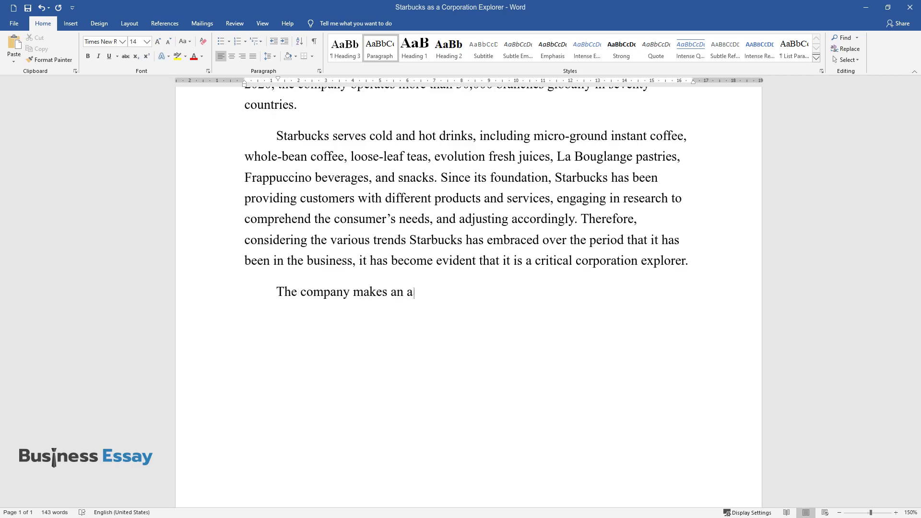
type("dventure, developing significant")
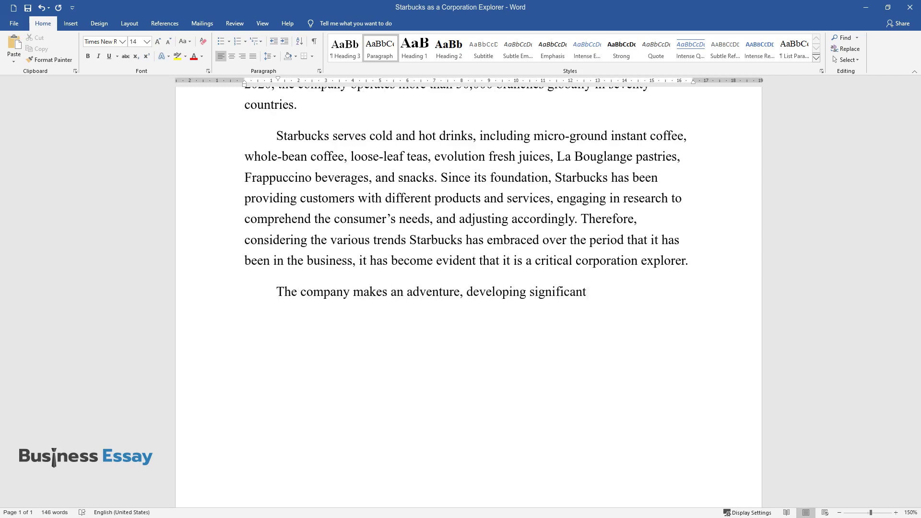
type(" menus which attain massive receptio")
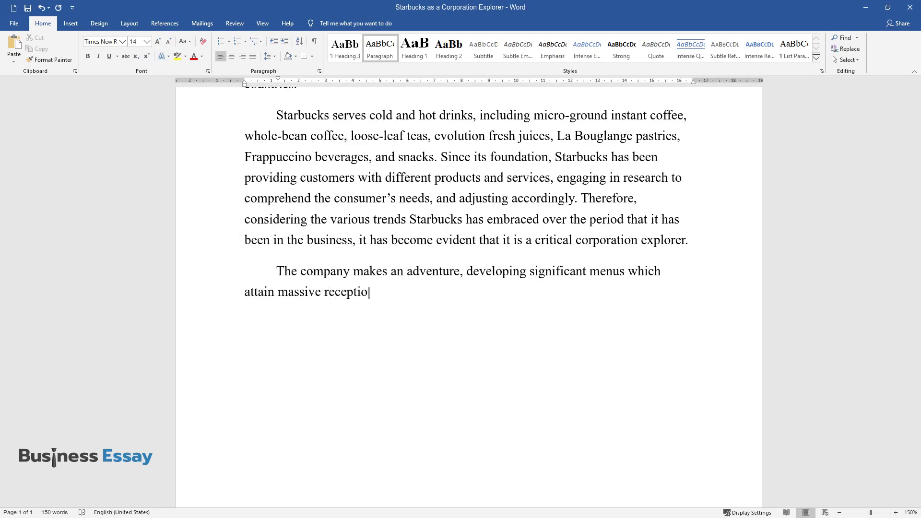
type("n. According to Margalit, Starbuc")
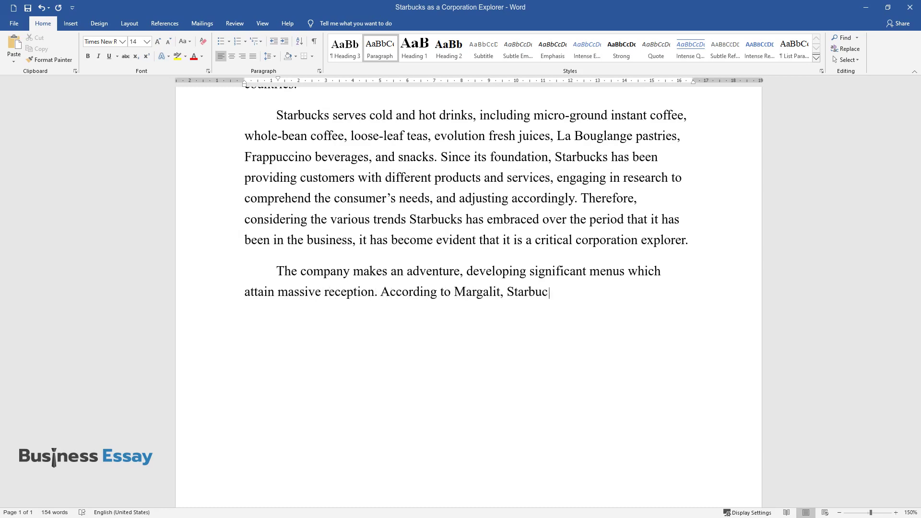
type("ks has redefined how its customers drink coffee. Th")
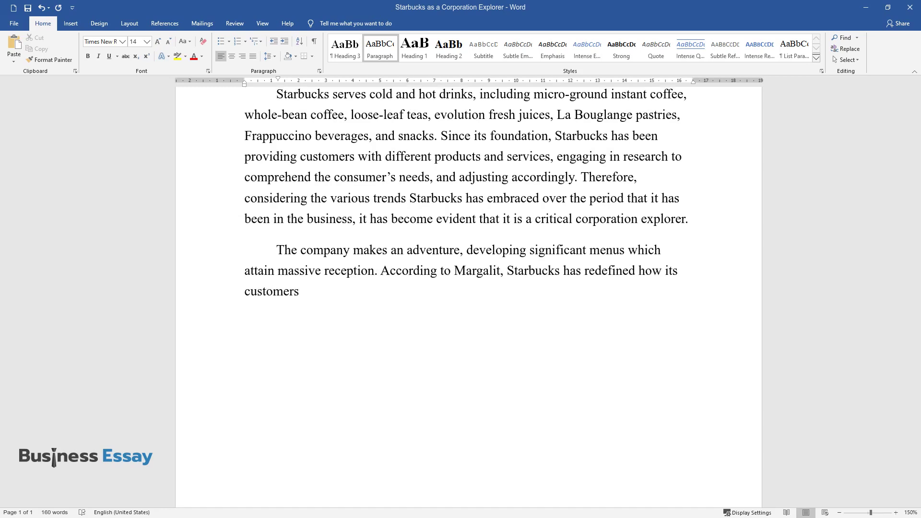
Add that the corporation is enhancing confinement among people in the workplace and, per the same author, provides employees with a comfortable environment away from their homes.
type("e corporation is ")
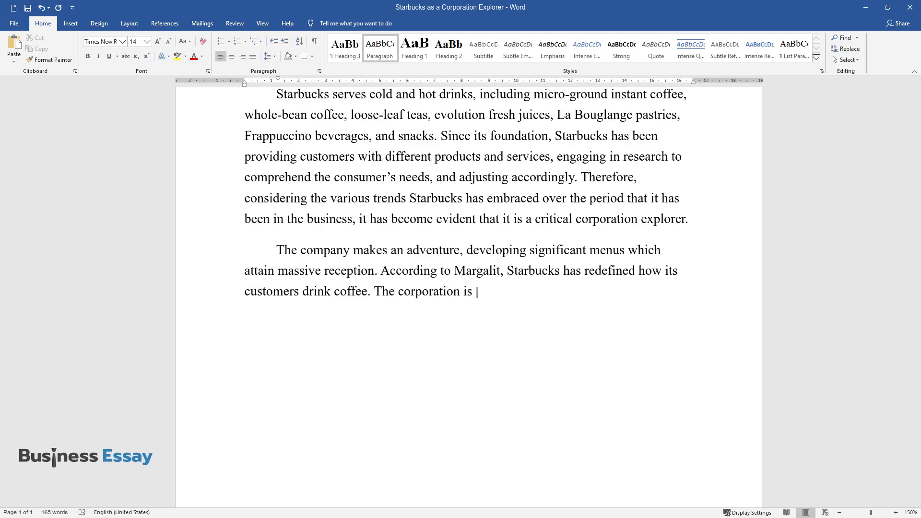
type("enhancing confinement among people")
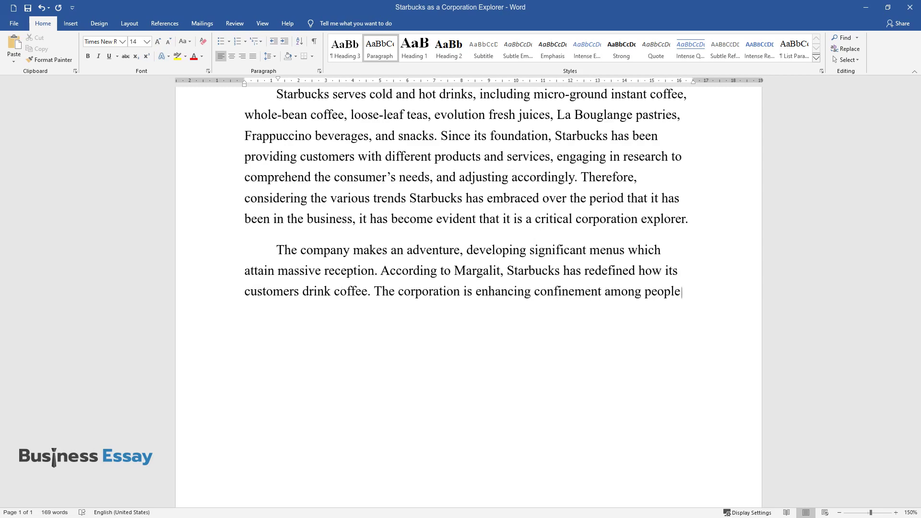
type(" in the workplace. Margalit adds t")
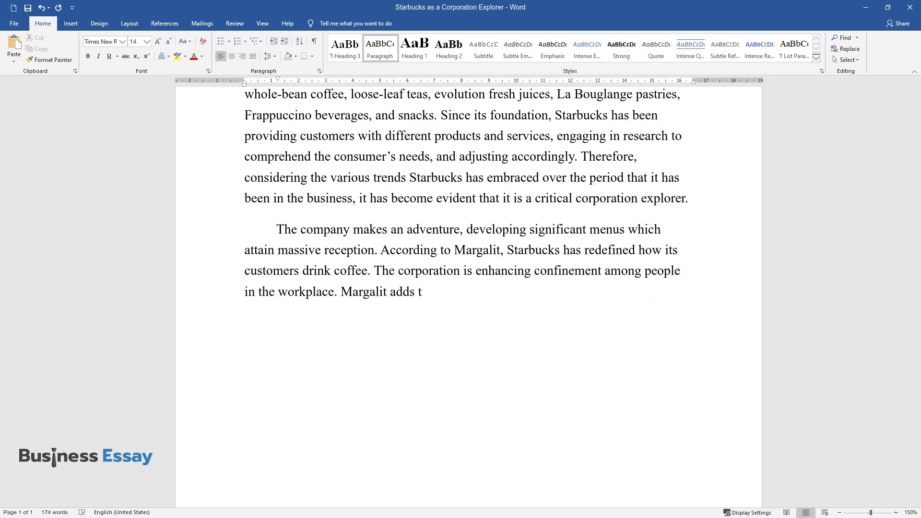
type("hat Starbucks provides employees w")
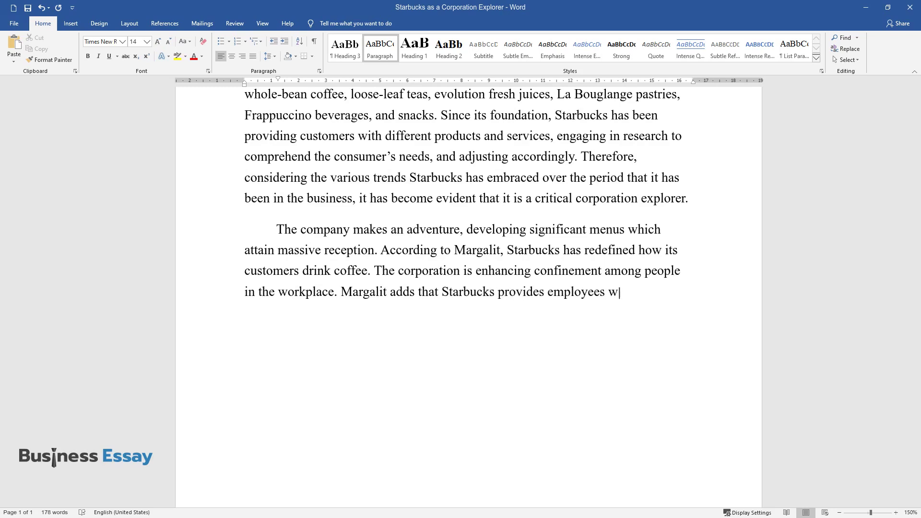
type("ith a comfortable environment away")
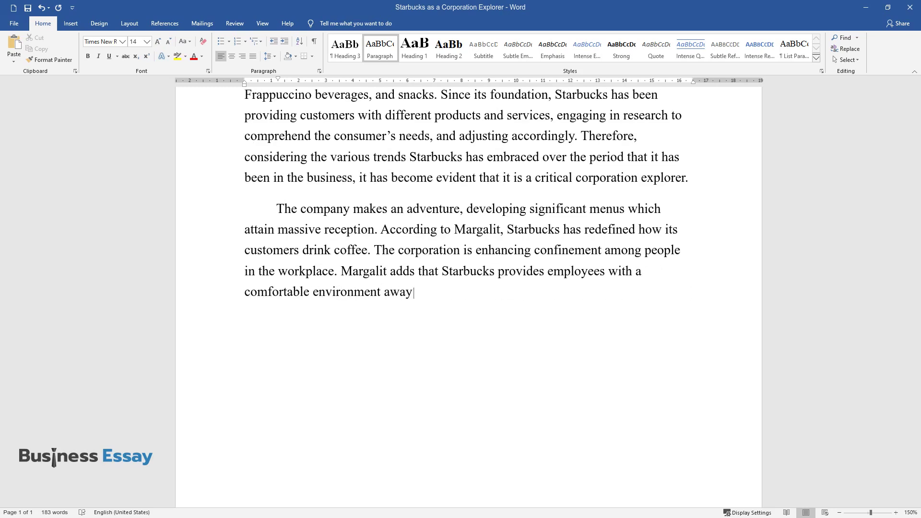
type(" from their homes. For instance, t")
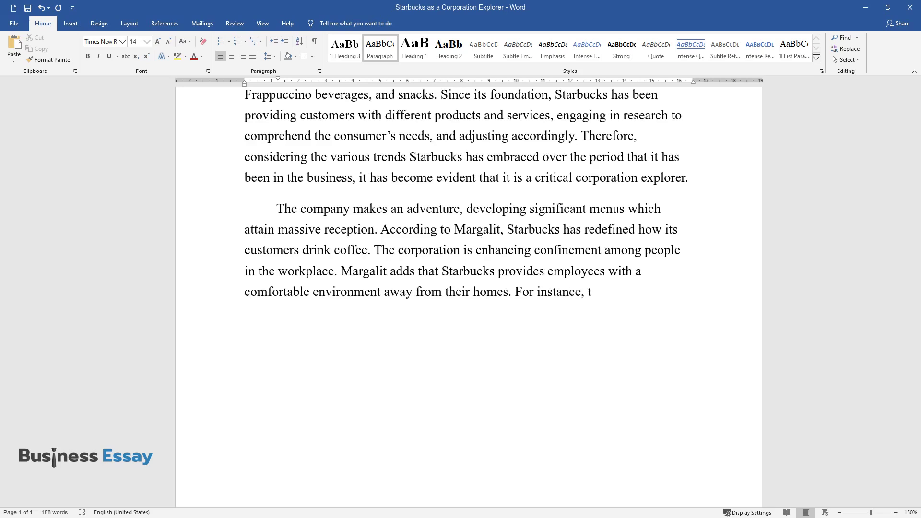
Give the example that it helps employees who work far from their families and lack adequate time to return home for a drink or other snacks.
type("he organization helps the employe")
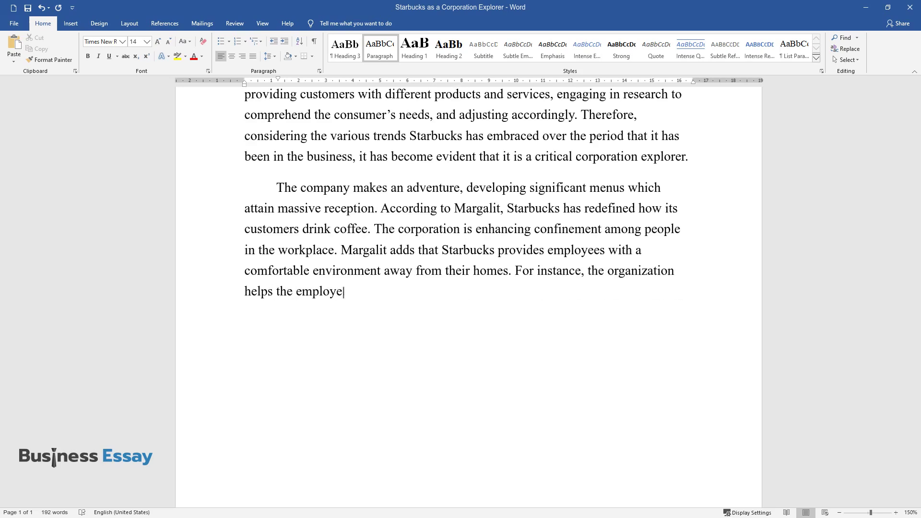
type("es who work far from their familie")
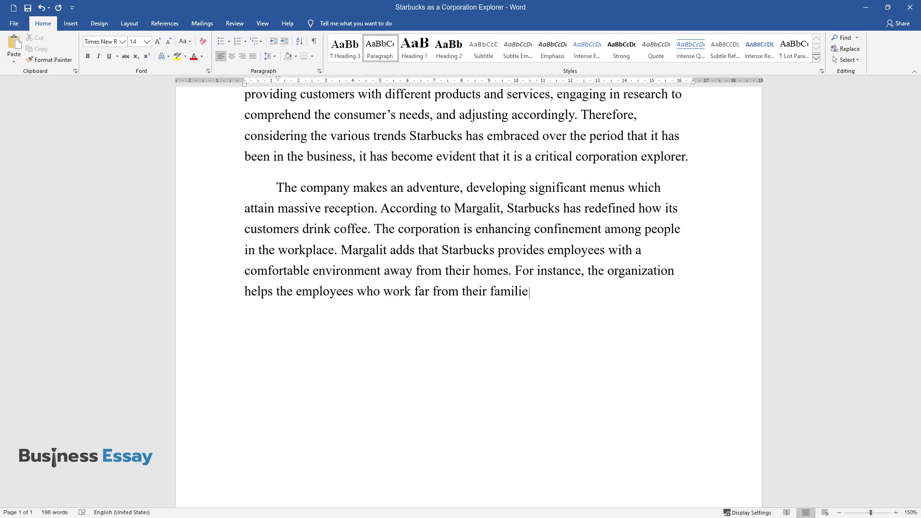
type("s and do not have adequate time to return t")
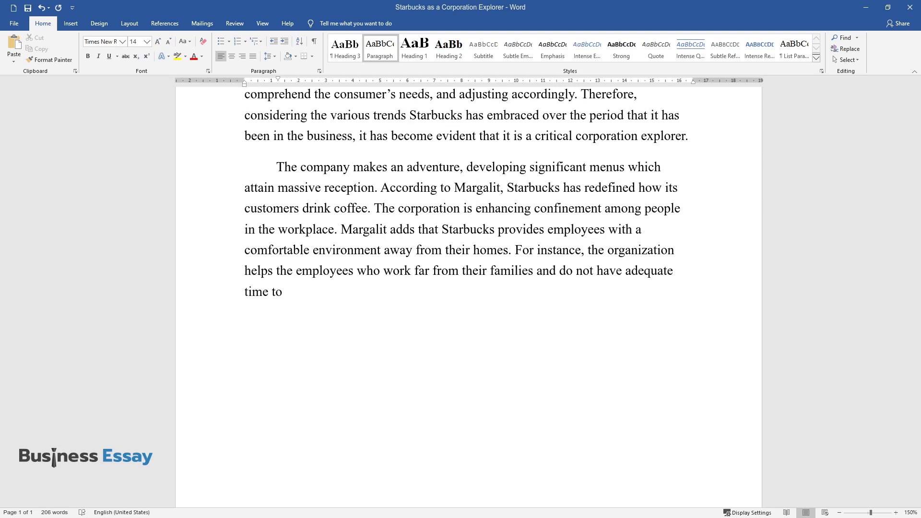
type("o to their houses f")
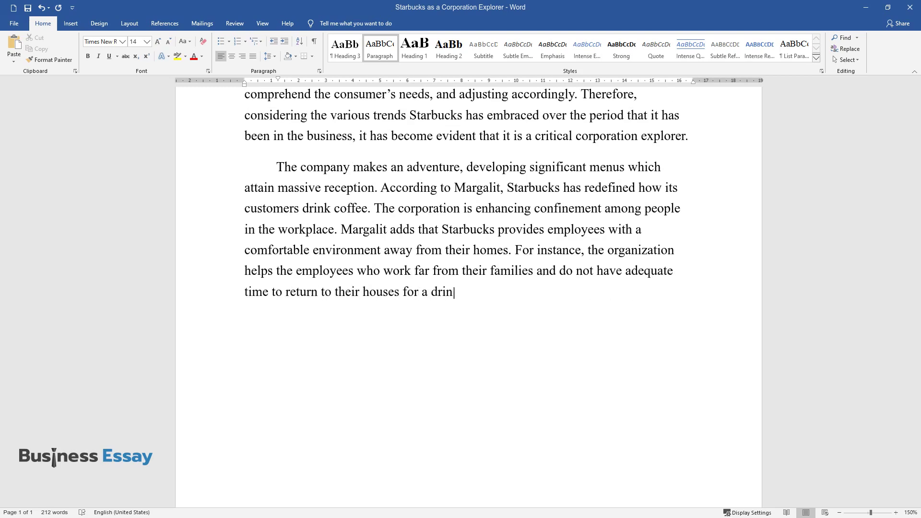
type("or a drink or other snacks. Arguably, Starb")
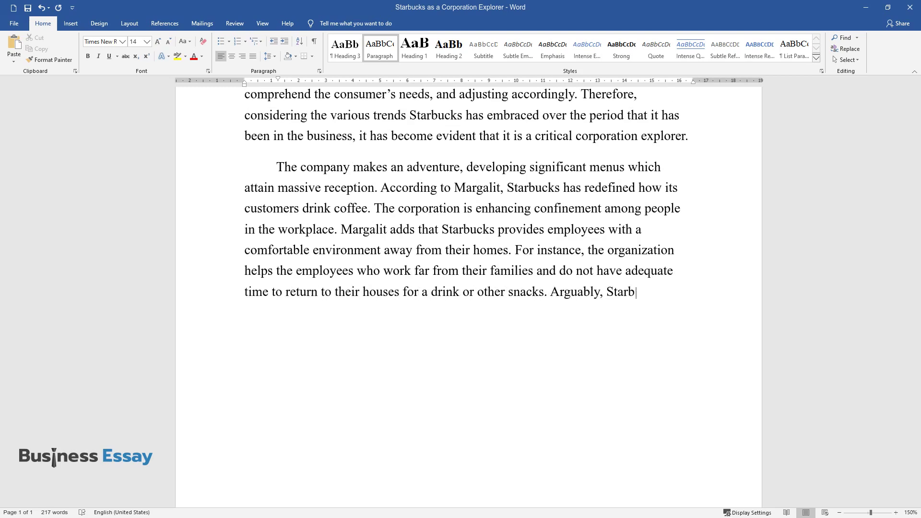
Conclude the third paragraph that Starbucks arguably provides a critical option for specific employees to get coffee and other preferences directly in the workplace.
type("ucks provides a critical option fo")
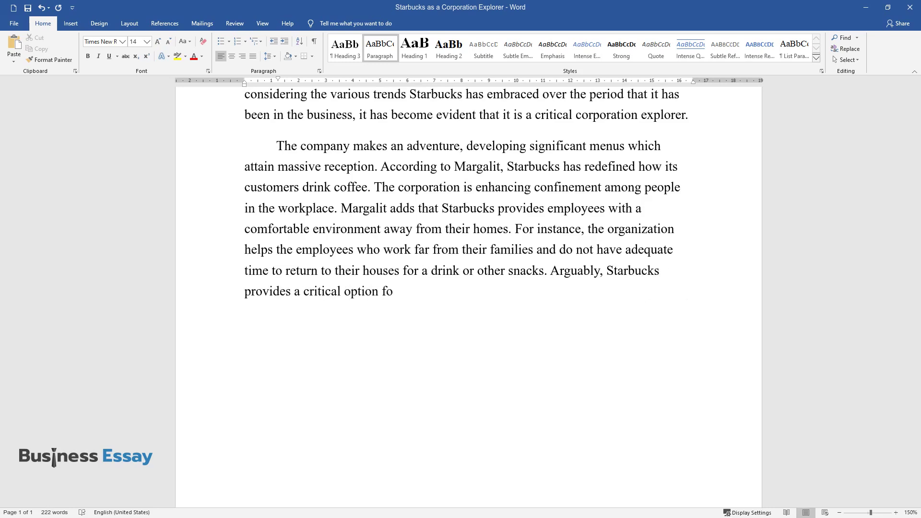
type("r specific employees to get coffee")
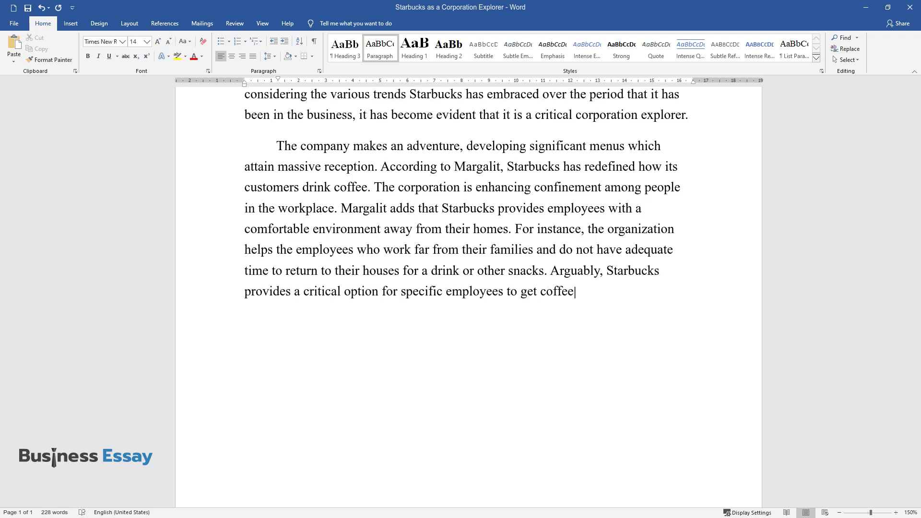
type(" and other preferences directly in")
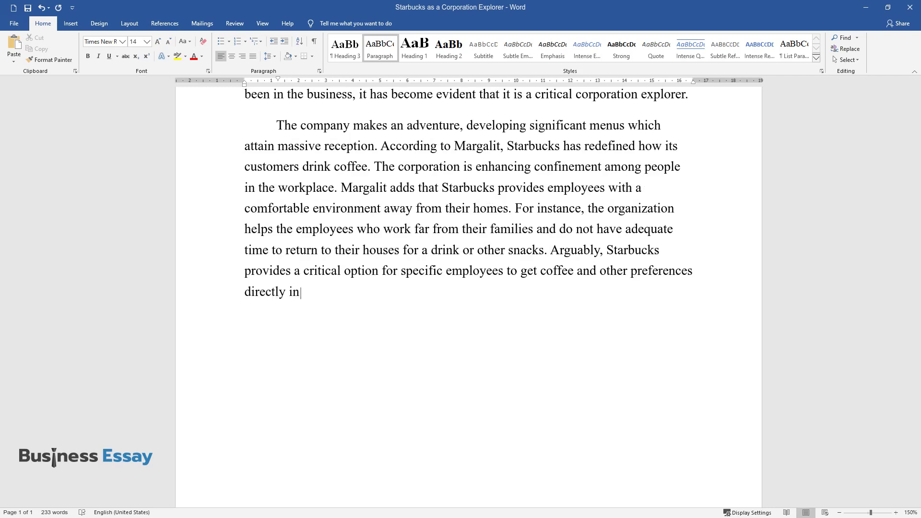
type(" the workplace.")
key("Return")
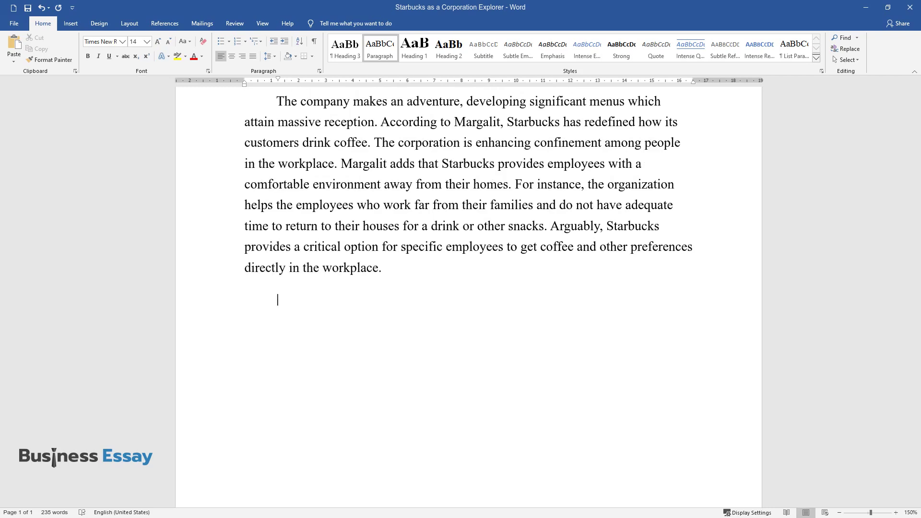
Begin the fourth paragraph: the organization is the pioneering free coffee, beverages, and snacks delivery company in the U.S., an indication of venturing into the unknown boldly.
type("The organization is the pioneeri")
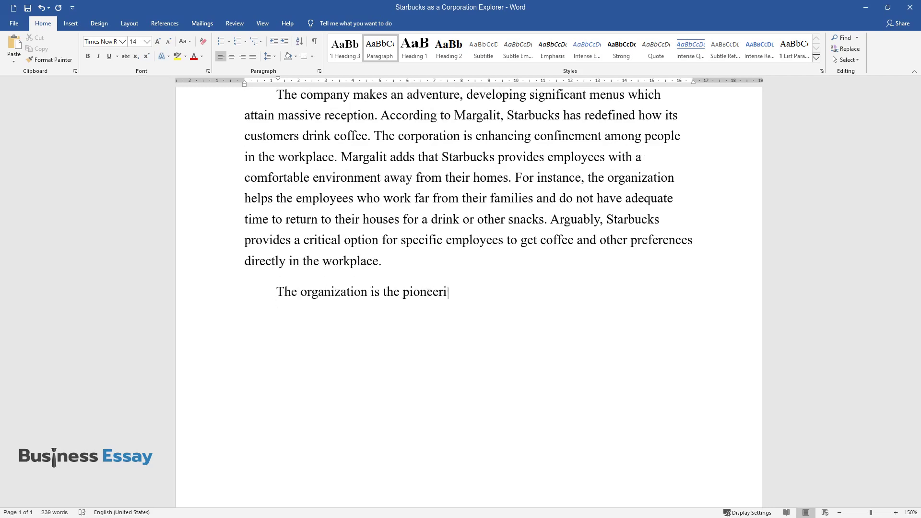
type("ng free coffee, beverages, and sna")
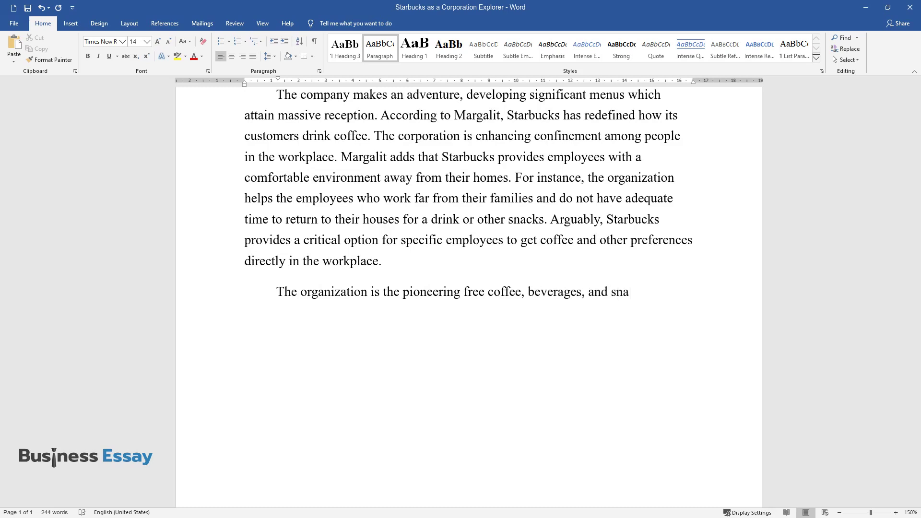
type("cks delivery company in the U.S., ")
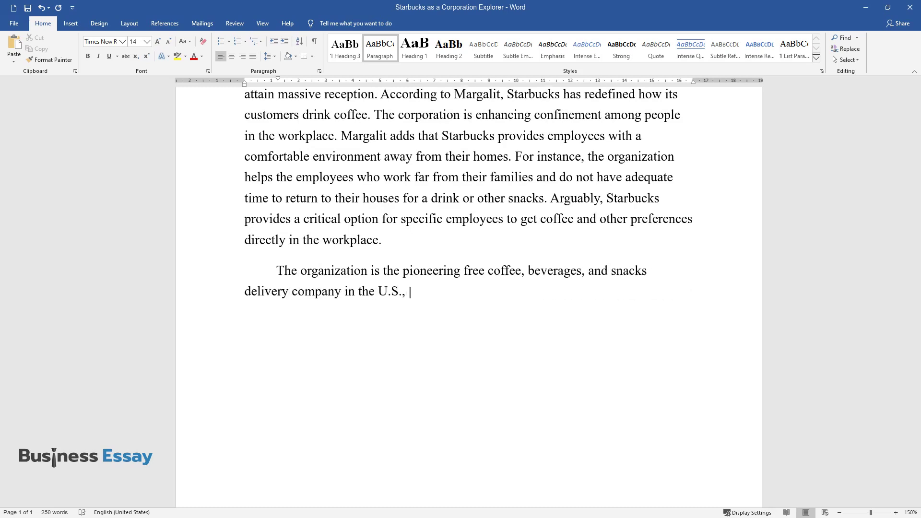
type("an indication of venturing into th")
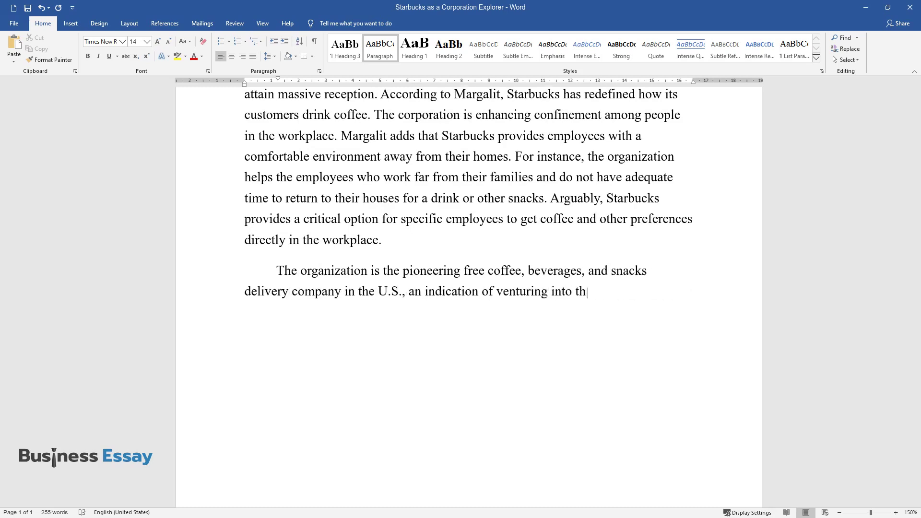
type("e unknown boldly. As a result, Sta")
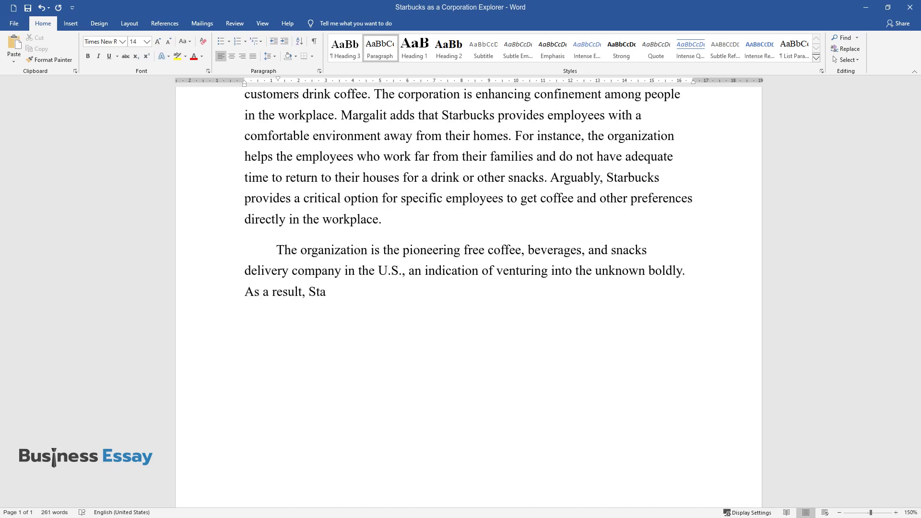
Add that, as a result, Starbucks embraces confinement, restricting individuals from having difficult moments of getting back home to purchase the hot coffee they prefer.
type("rbucks embraces confinement, restr")
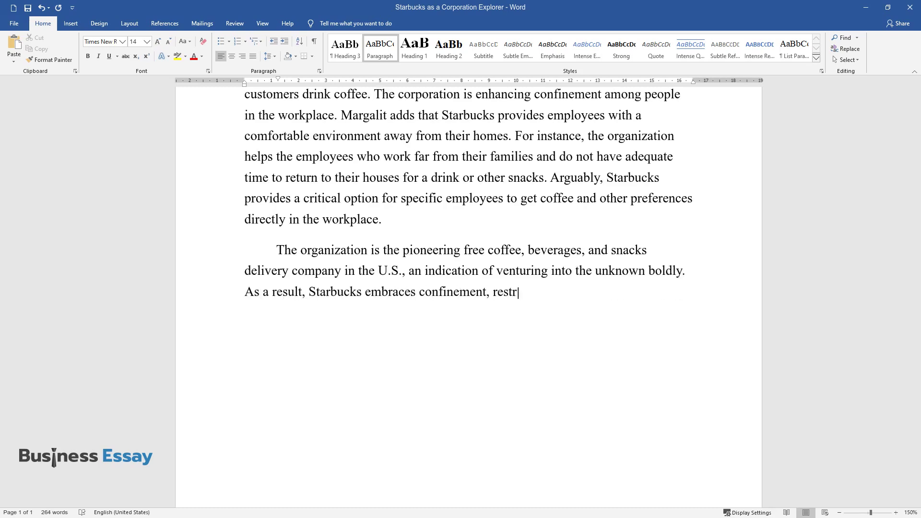
type("icting individuals from having dif")
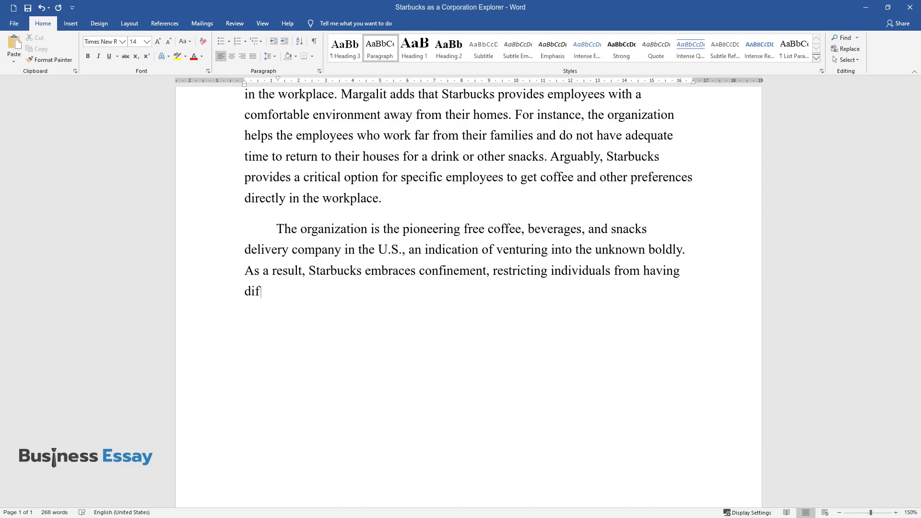
type("ficult moments of getting back to")
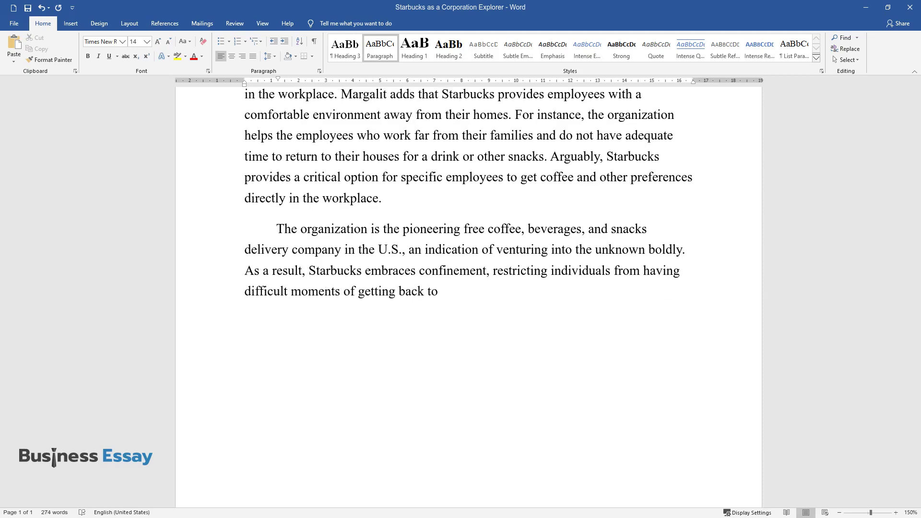
type(" their homes to purchase that hot ")
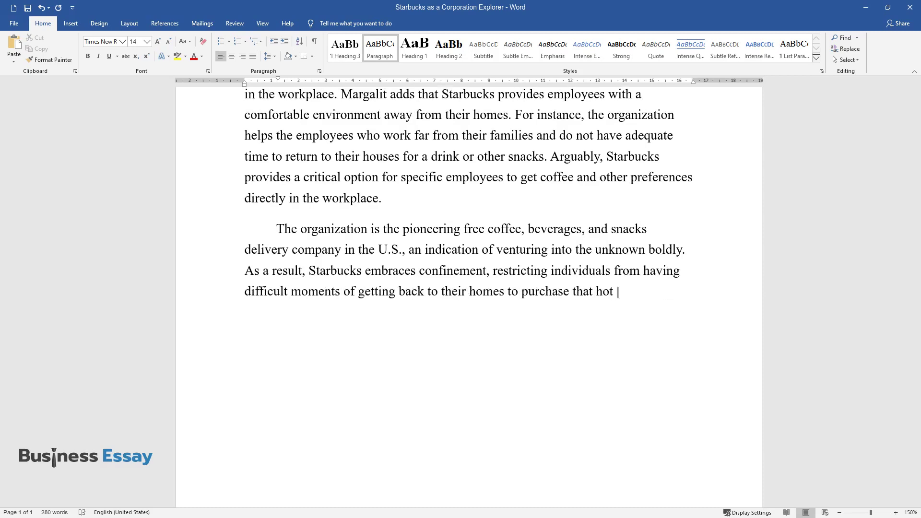
type("coffee they prefer. The free deliv")
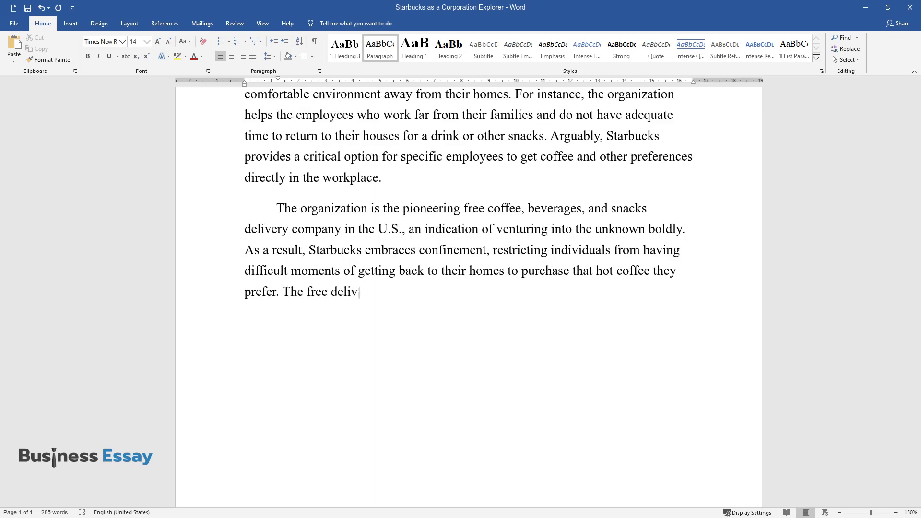
State that the free delivery mode helps workers get time to stay in their offices and perform different critical tasks.
type("ery mode helps workers get time to")
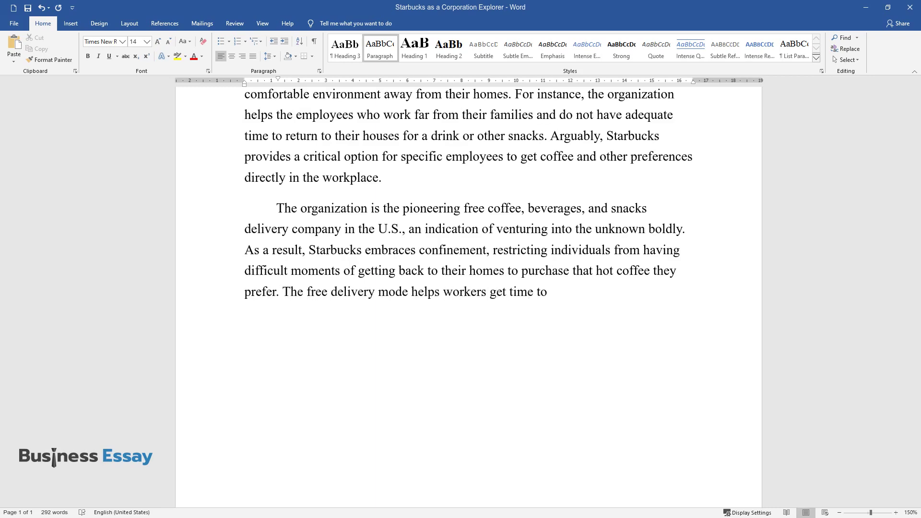
type(" stay in their offices and perform different critic")
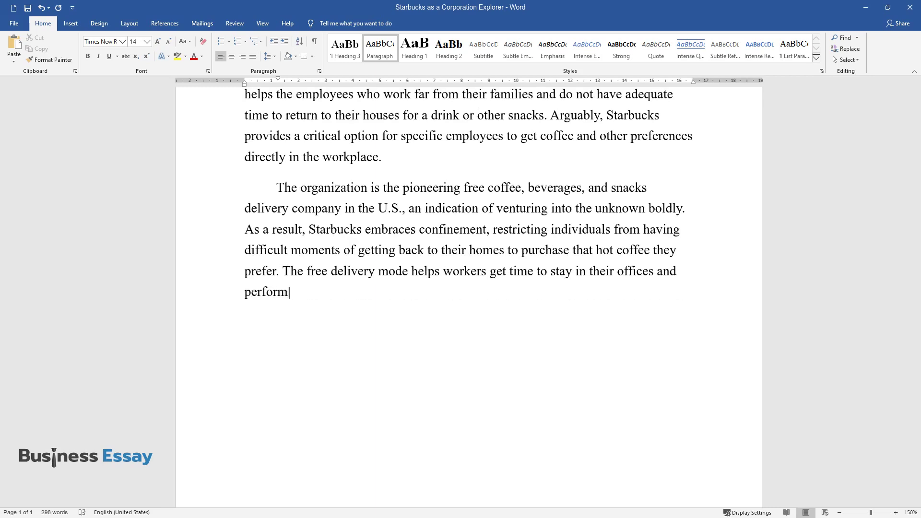
type("al tasks. Connect")
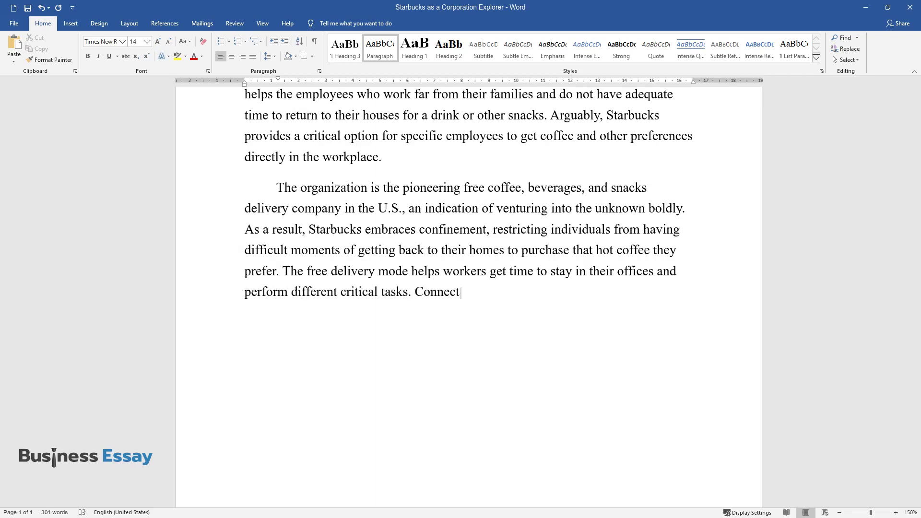
Conclude the fourth paragraph: Connectedly, Starbucks is a corporation explorer because of its enthusiasm to make an adventure on the customer needs, working towards attaining them, enhancing confinement.
type("edly, Starbucks is a corporation e")
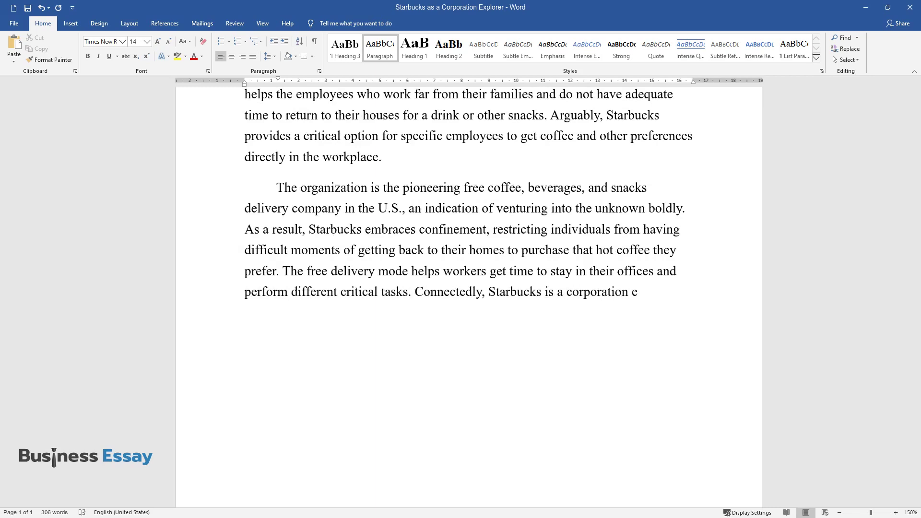
type("xplorer because of its enthusiasm ")
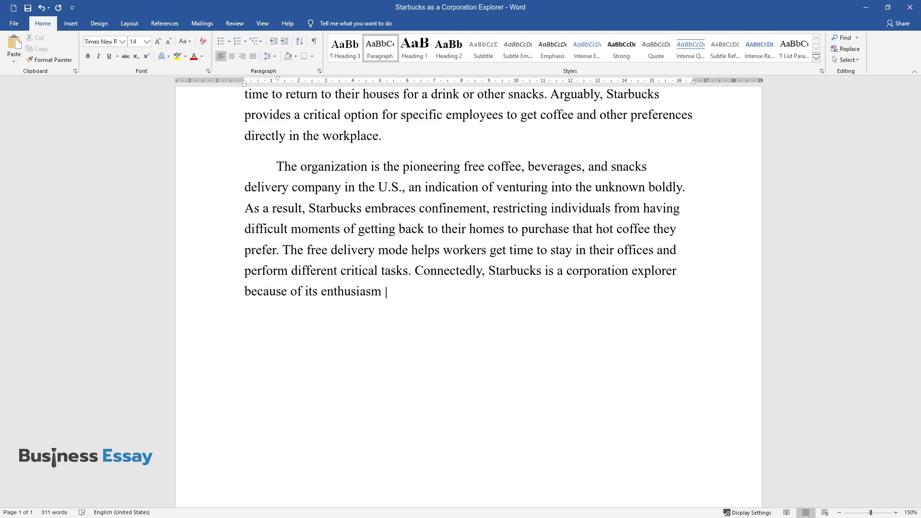
type("to make an adventure on the custom")
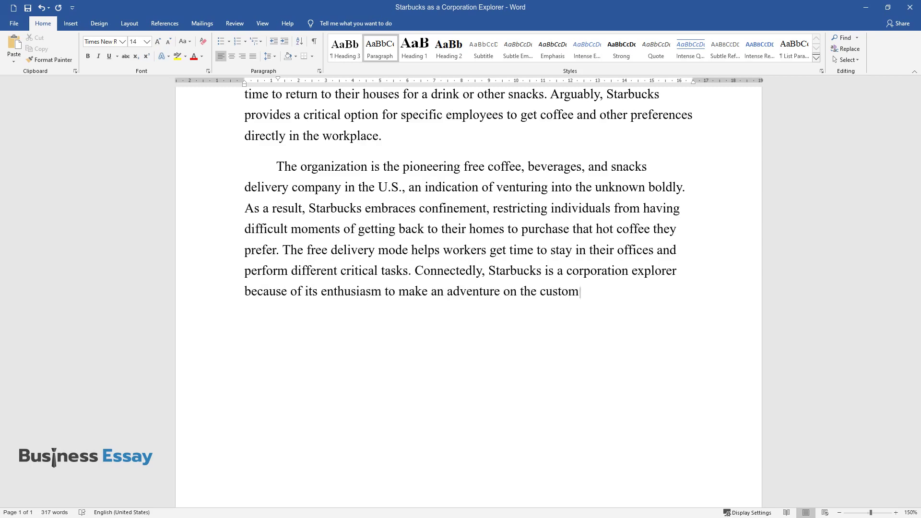
type("er needs, working towards attainin")
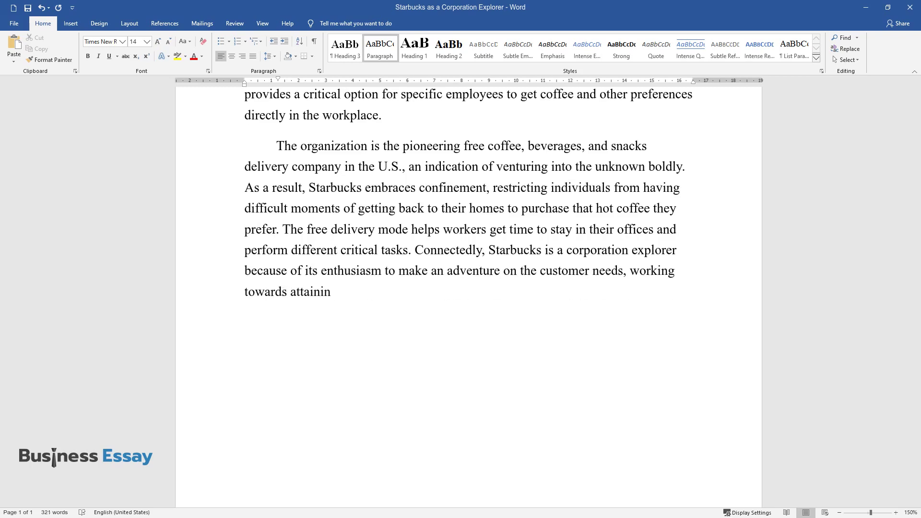
type("g them, enhancing confinement.")
Begin the fifth paragraph: Starbucks company is making exploration of other business ventures, expanding its services and reputation.
key("Return")
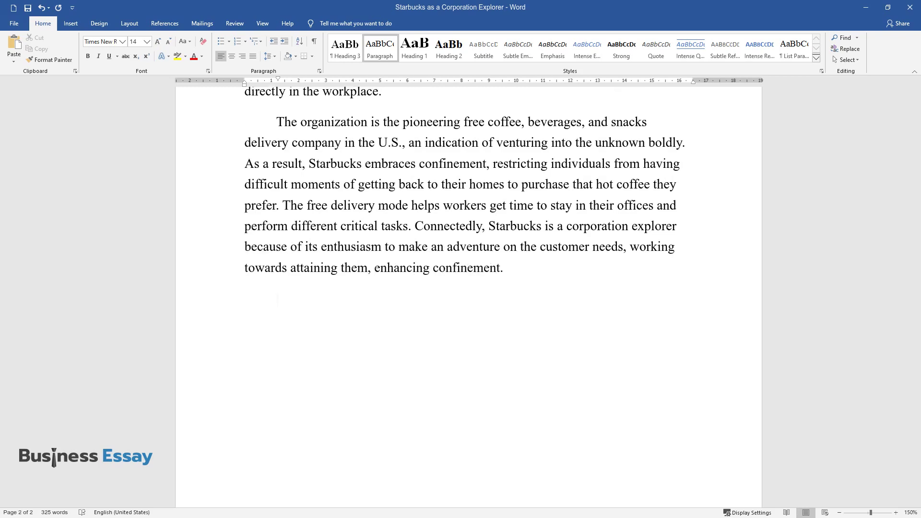
type("Starbucks c")
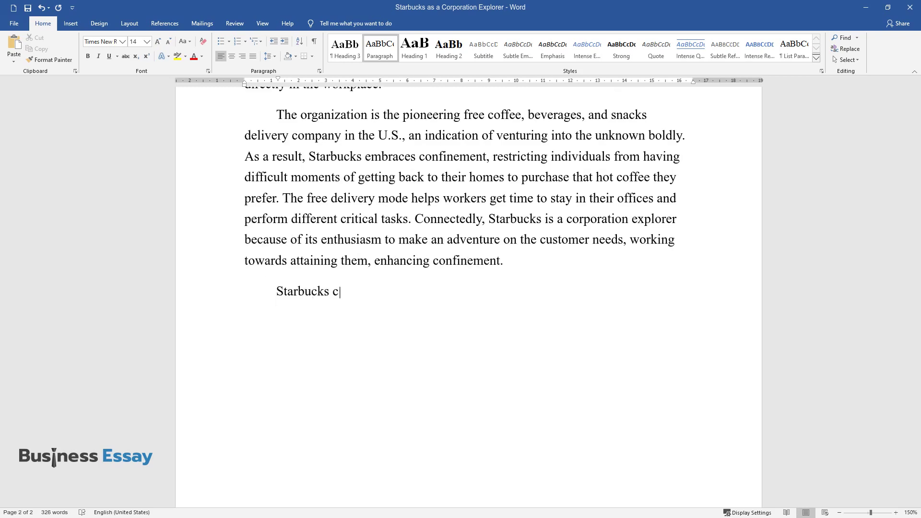
type("ompany is making exploration of o")
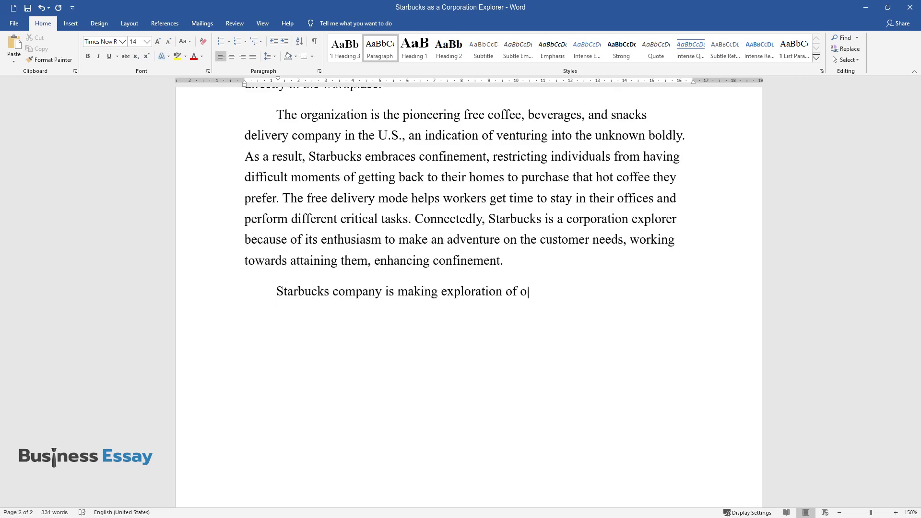
type("ther business ventures, expanding its services and")
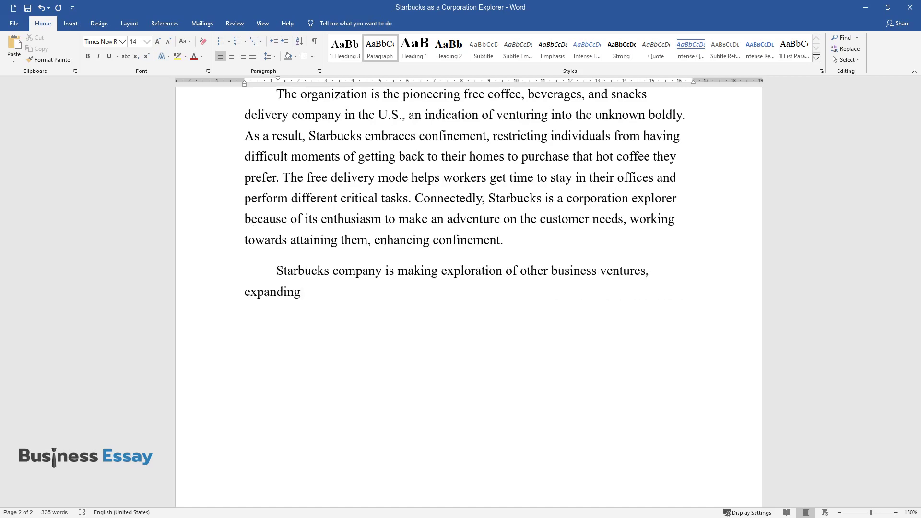
type(" reputation. Wang")
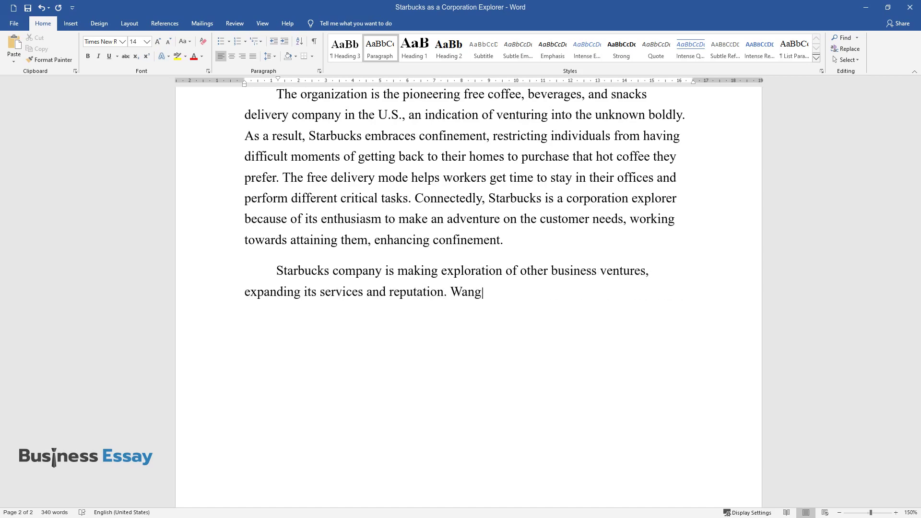
Cite the author's opinion that Starbucks' decision to stretch its business to selling books, movies, and music promotion is a critical way of expanding its menu.
type(" opines that Starbucks' decision ")
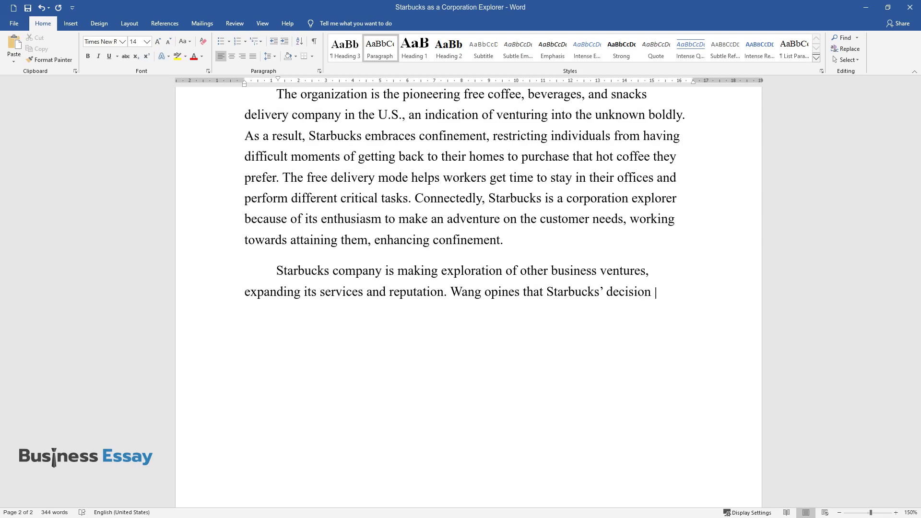
type("to stretch its business to selling books, movies, ")
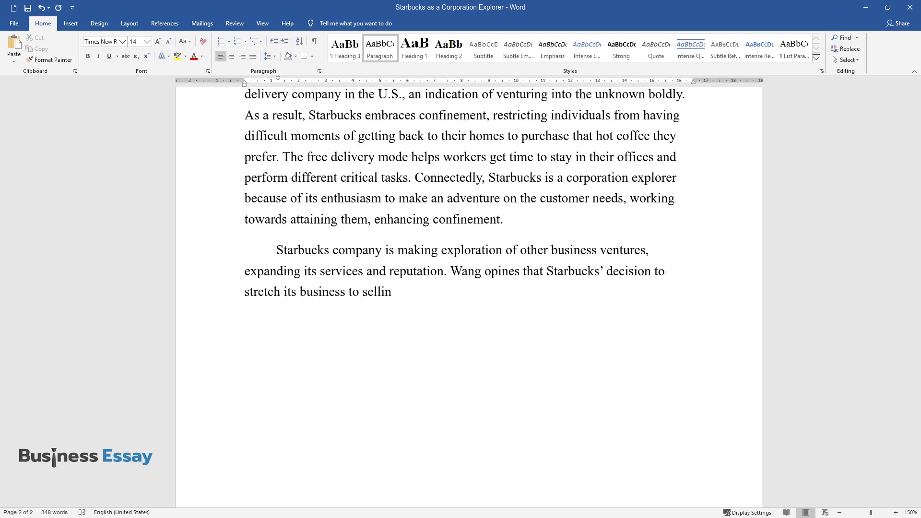
type("and music promot")
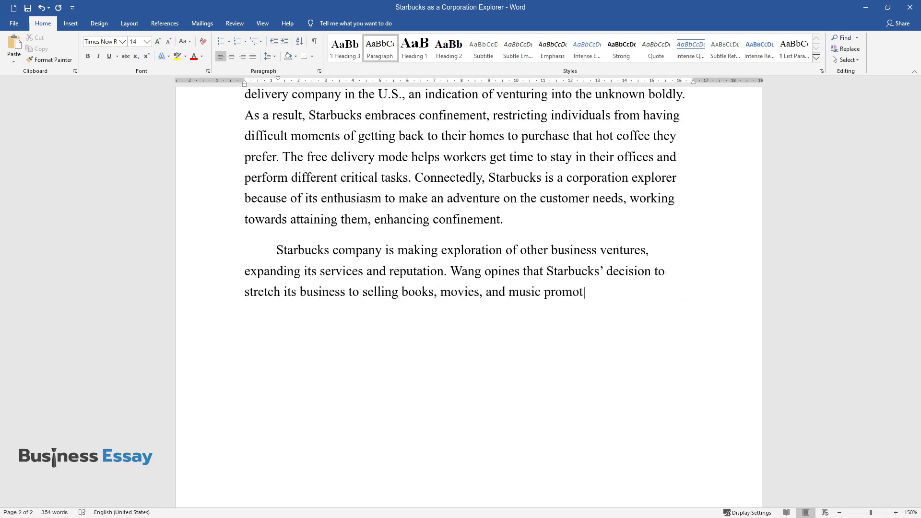
type("ion is a critical way of expanding")
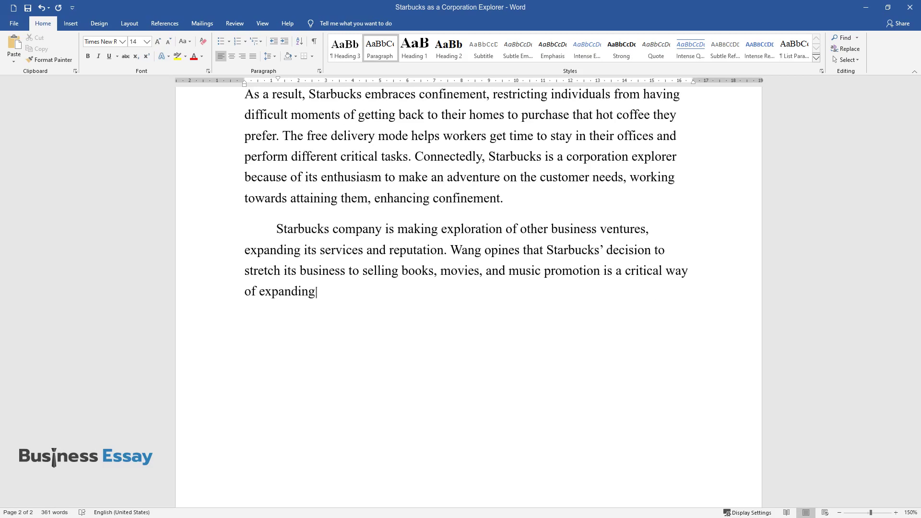
Restate the cited point: In other words, the company is fighting the spirit of incarceration and entrapment.
type(" its menu. In other words, the co")
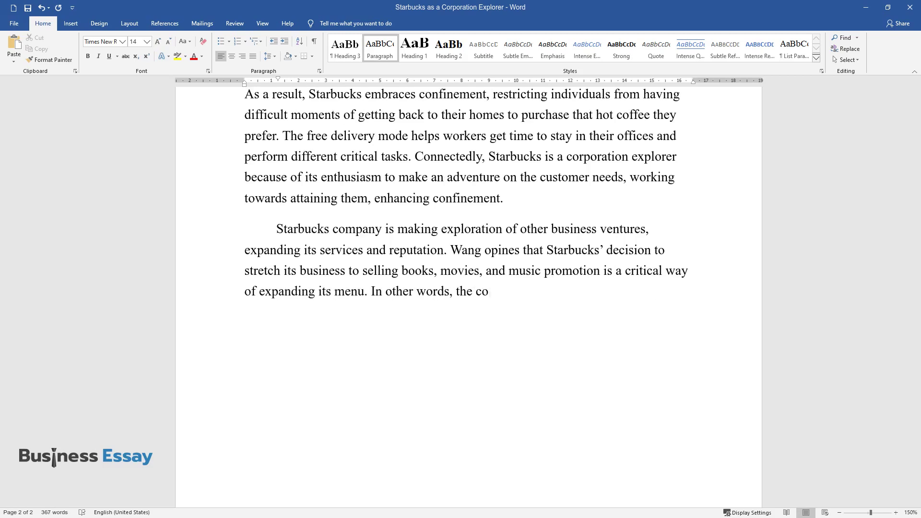
type("mpany is fighting the spirit of in")
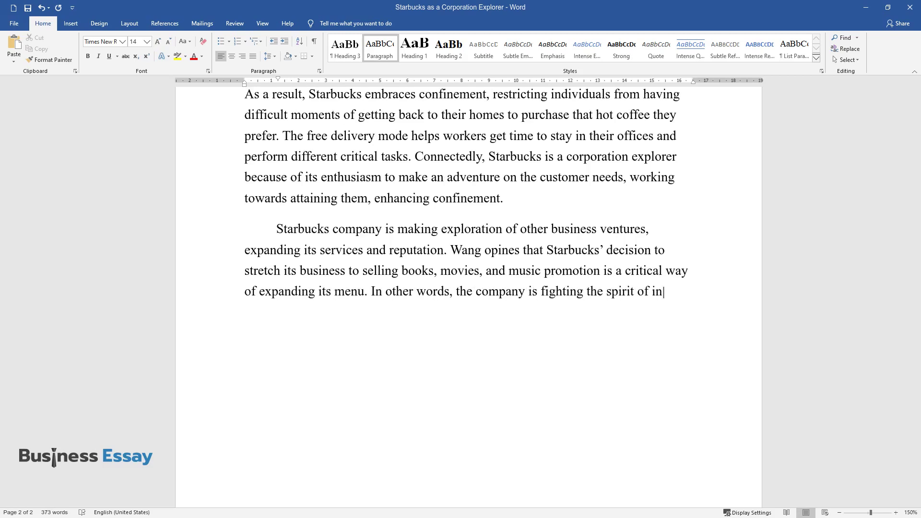
type("carceration and entrapment. Signi")
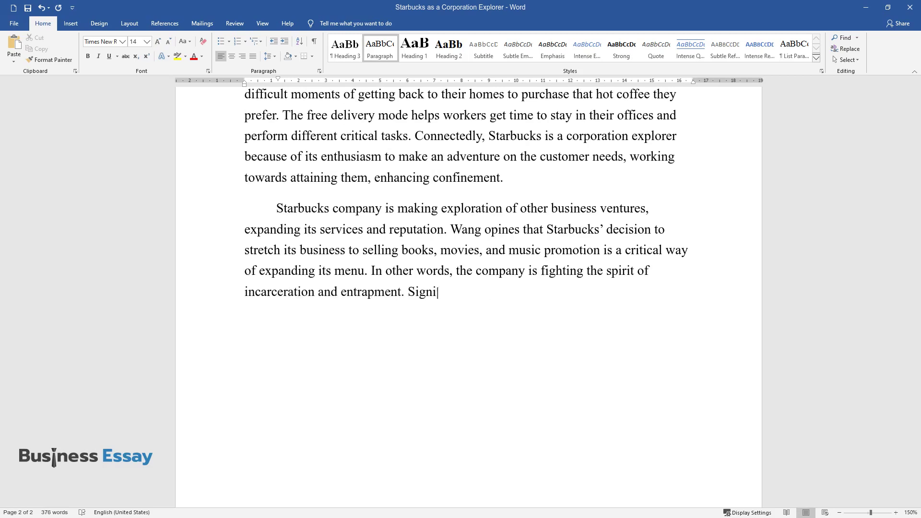
Add: Significantly, Starbucks management understands that extending the business to other authentic areas rejuvenates the customers, hence developing their trust in the company and referring more new customers.
type("ficantly, Starbucks management un")
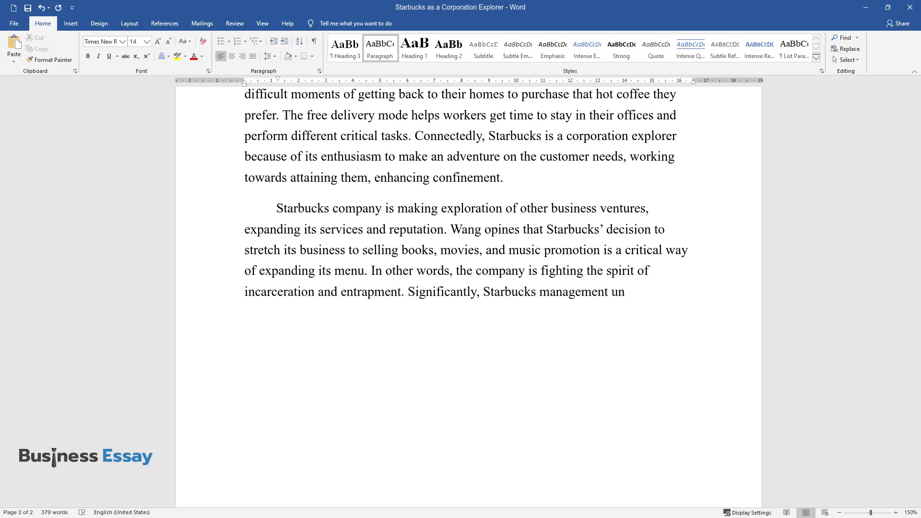
type("derstands that extending the busin")
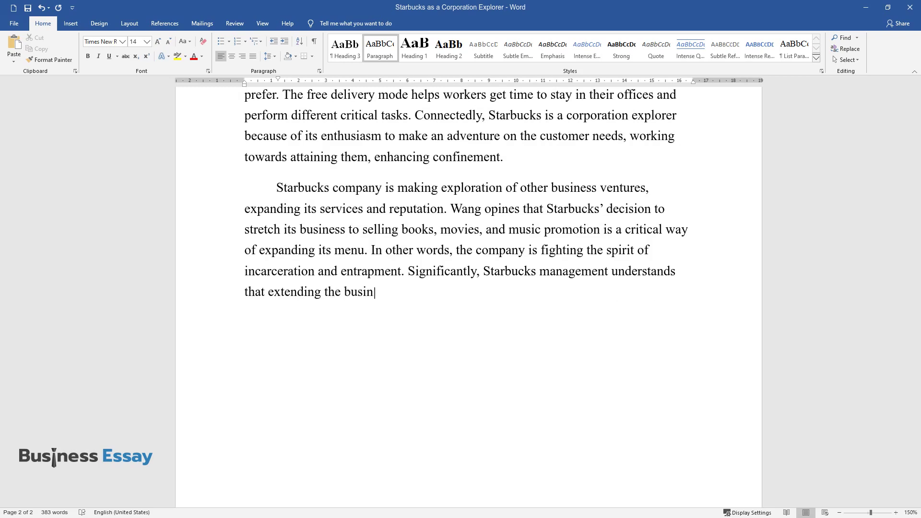
type("ess to other authentic areas reju")
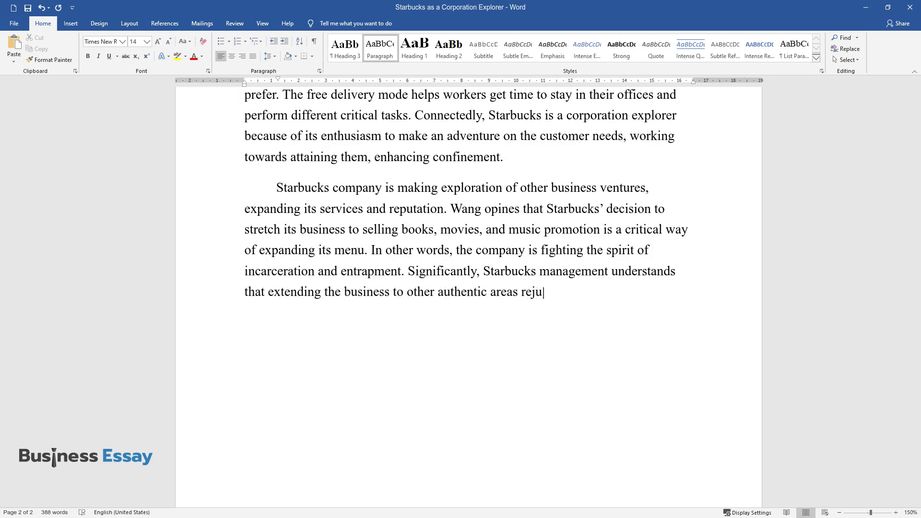
type("venates the customers, hence developing th")
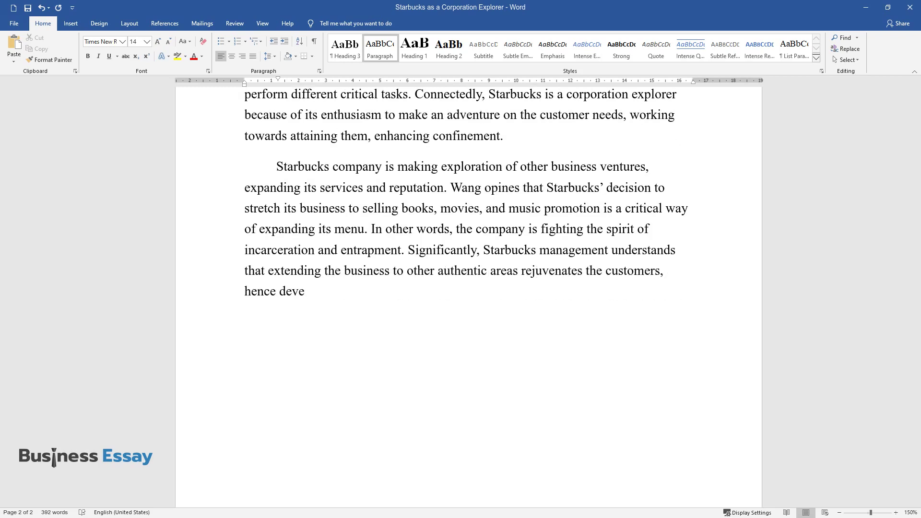
type("eir trust in the company ")
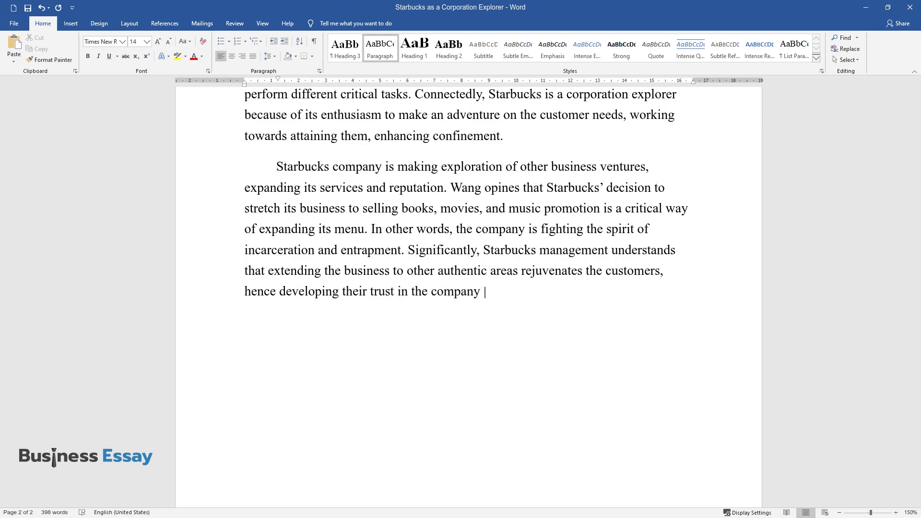
type("and referring more new customers.")
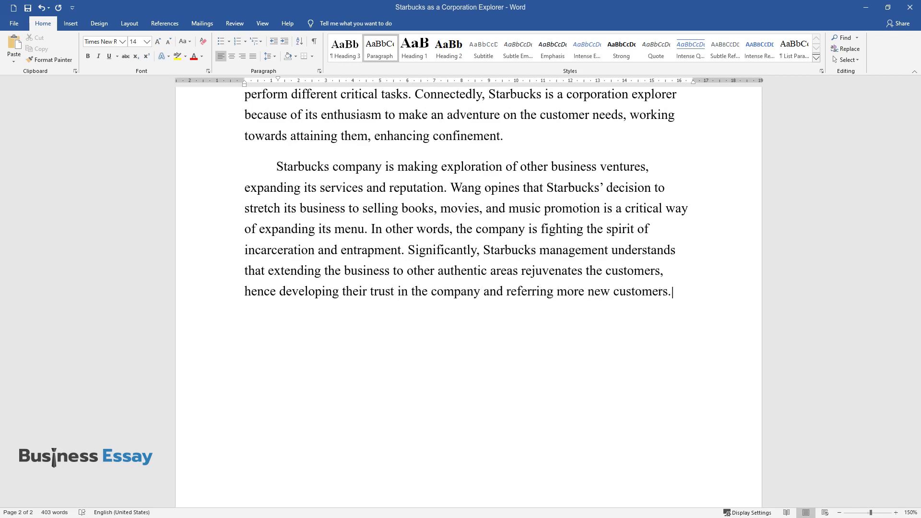
State that the idea of supporting other firms is a critical way to stretch the business name and status to different distinct target audiences.
type(" The idea of supporting other fir")
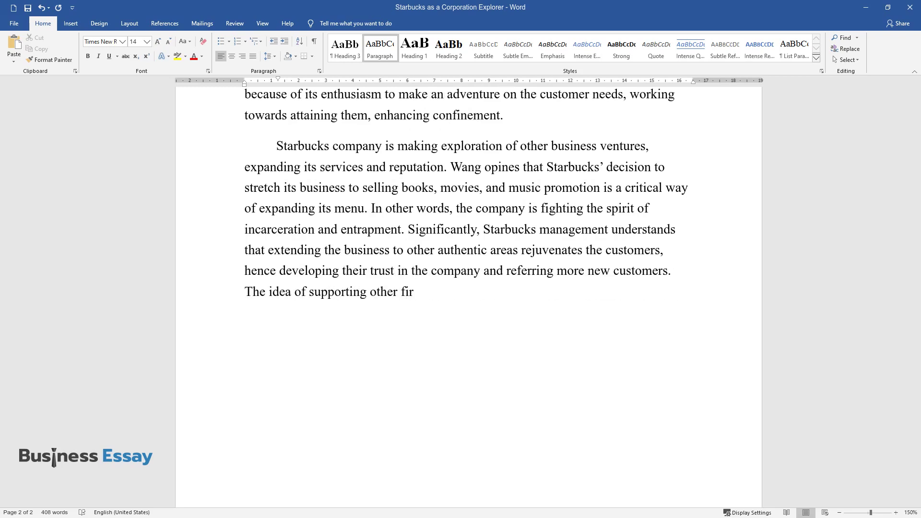
type("ms is a critical way to stretch th")
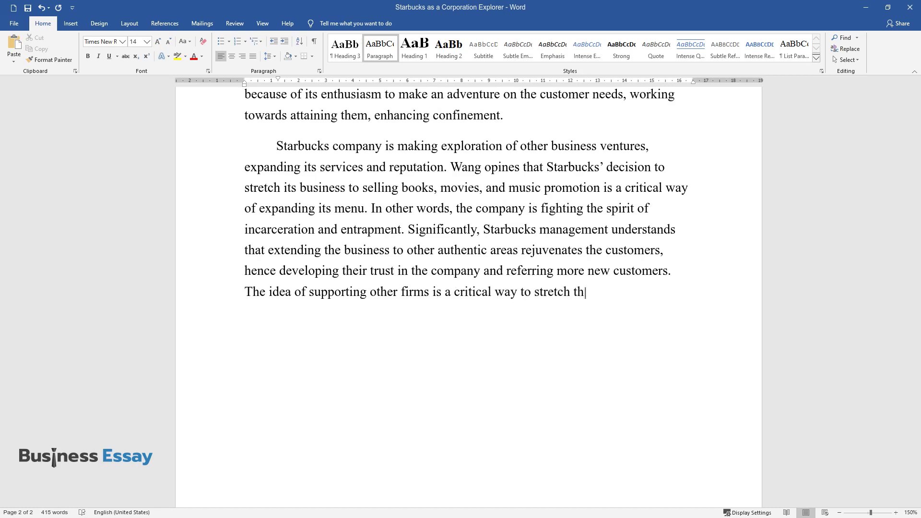
type("e business name and status to dif")
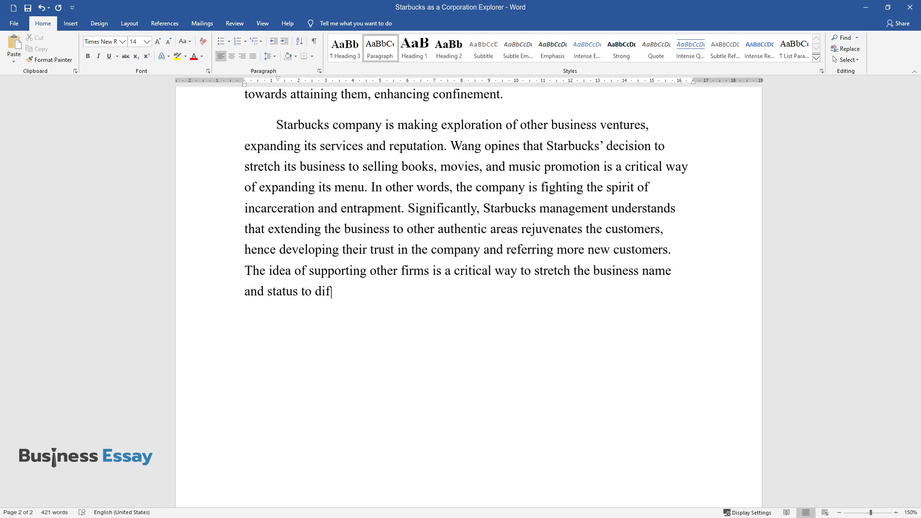
type("ferent distinct target audiences.")
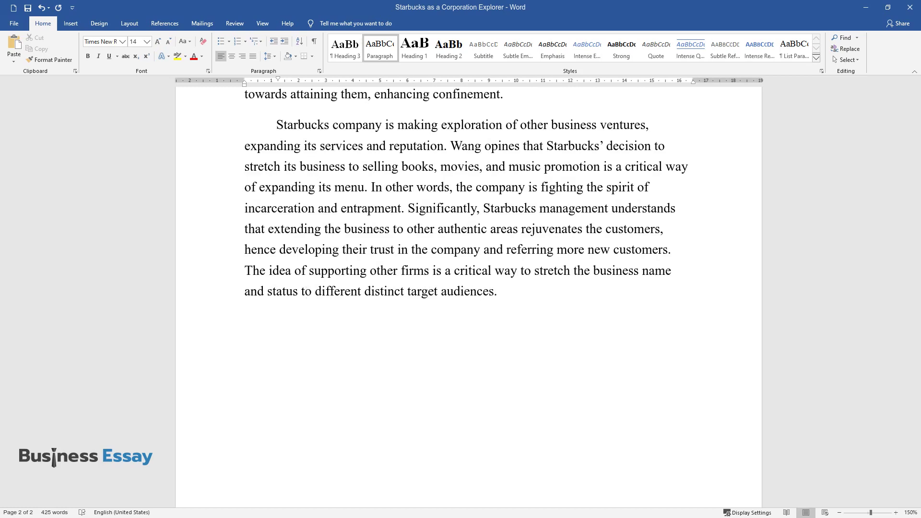
Close the fifth paragraph: supporting movies and music gives Starbucks a crucial forum to reach many audiences; sponsoring other industries to develop is an advertisement criterion.
type(" For instance, by supporting movie")
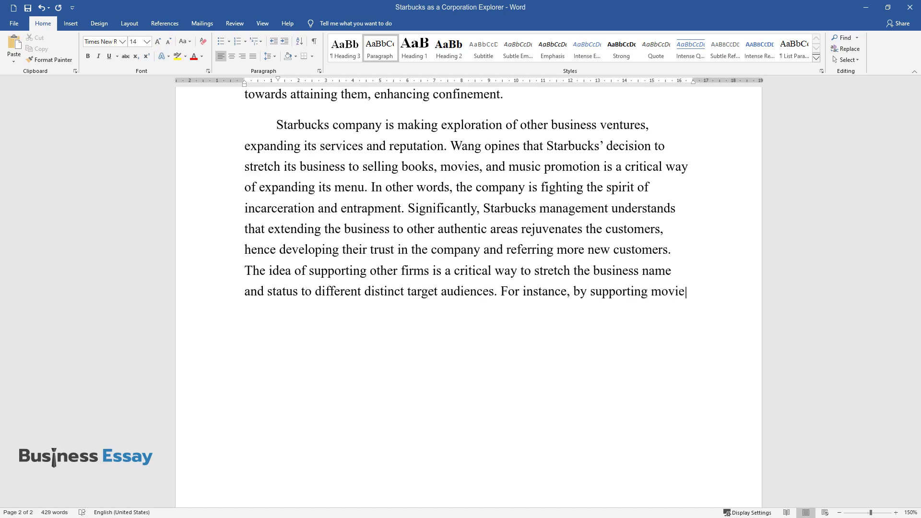
type("s and music, Starbucks finds a crucial forum to reach many audienc")
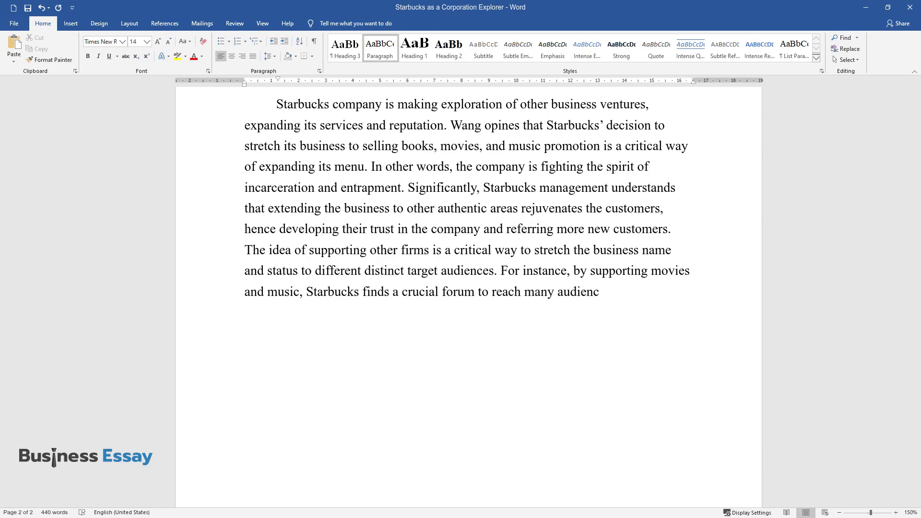
type("es. Notably, sponsoring other indu")
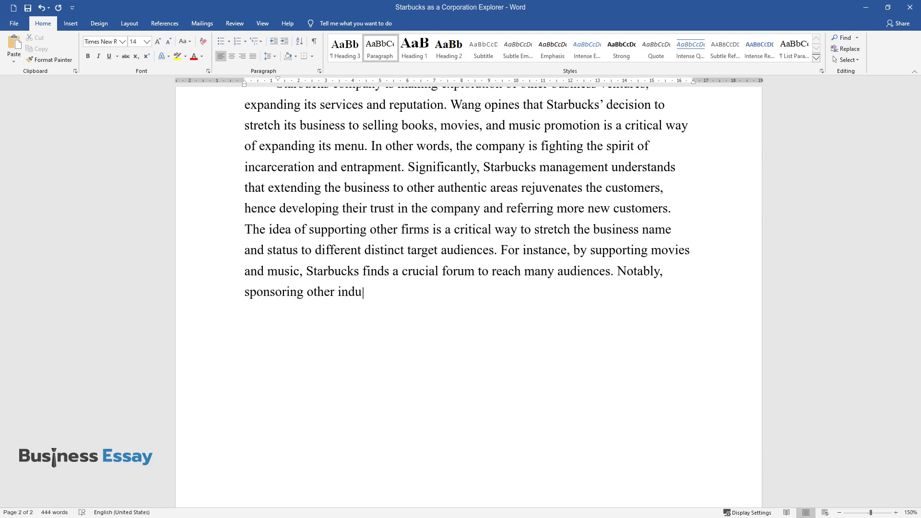
type("stries to develop is an advertisement criterion.")
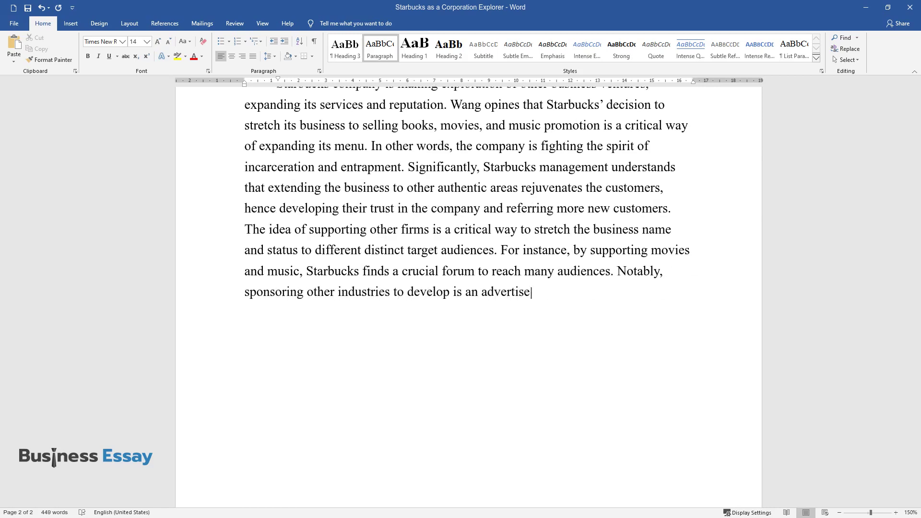
Begin the sixth paragraph: The movie viewers get to know about Starbucks, hence creating a sense of belongingness and subsequent loyalty.
key("Return")
type("T")
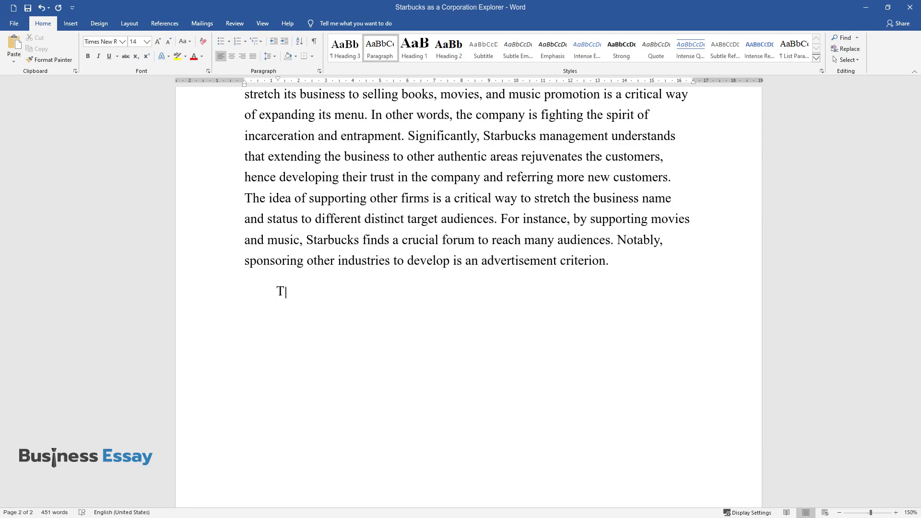
type("he movie viewers get to know about ")
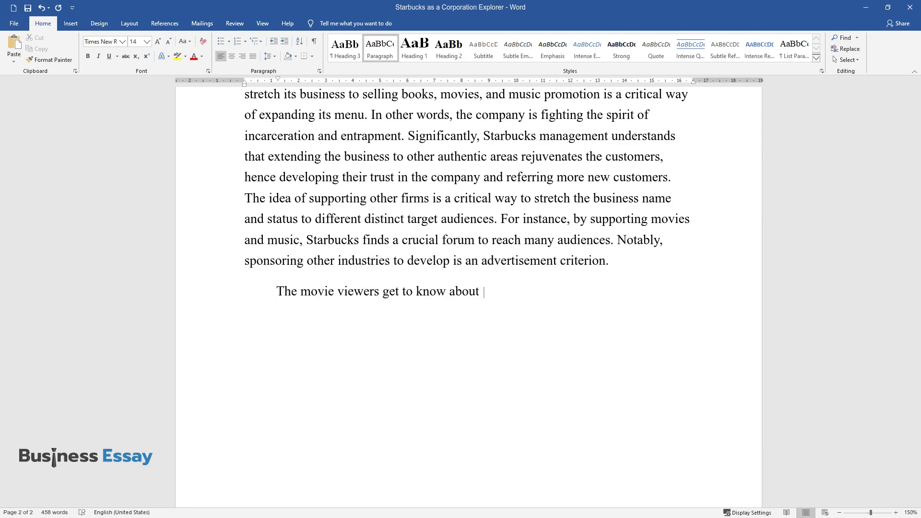
type("Starbucks, hence creating a sense o")
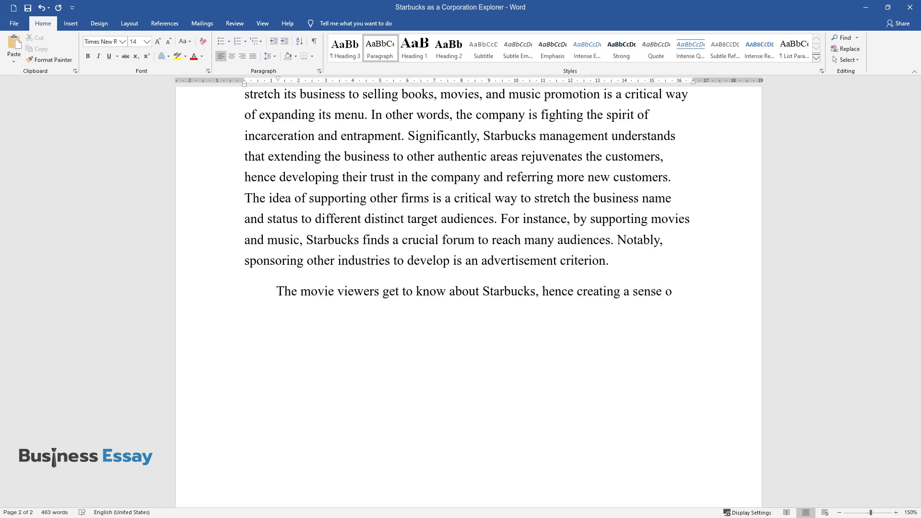
type("f belongingness and subsequent loya")
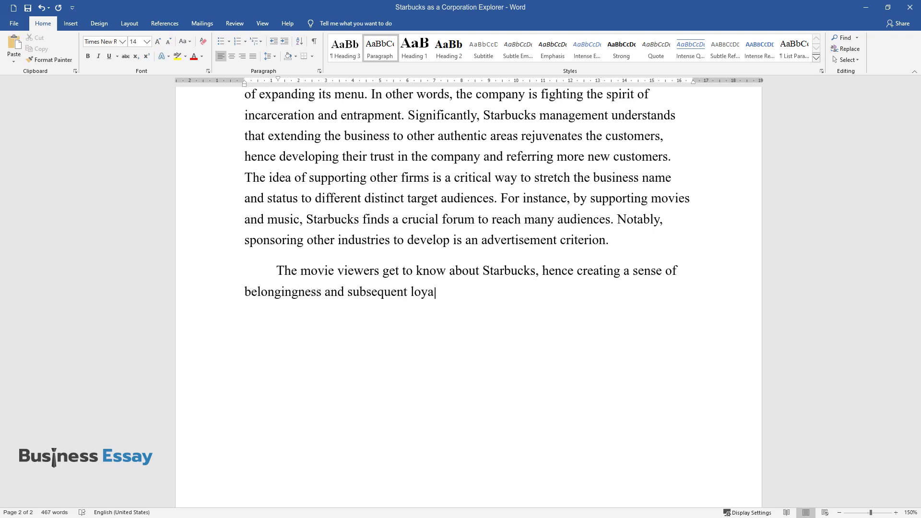
type("lty. The organization is enhancing c")
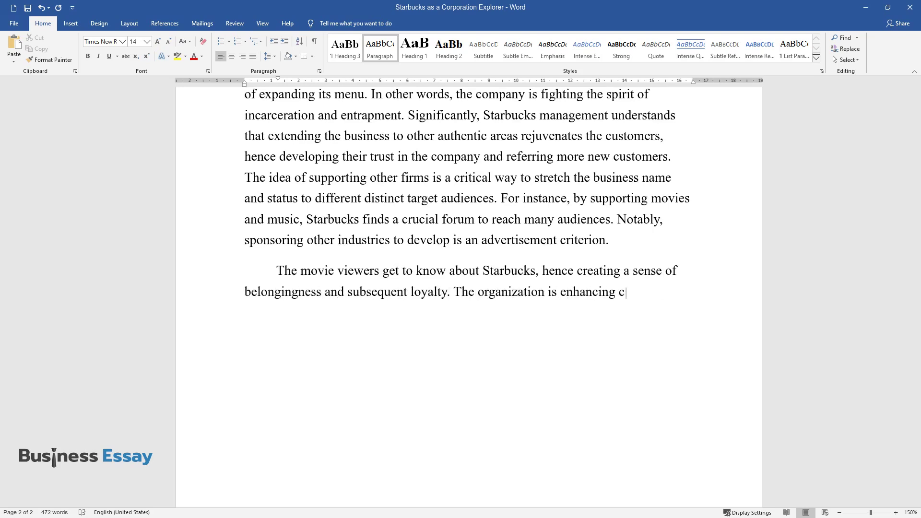
Add: The organization is enhancing cautiousness, considering that it does not want to lose its excellent standards among the audience but to continue increasing the customer base.
type("autiousness, considering that it do")
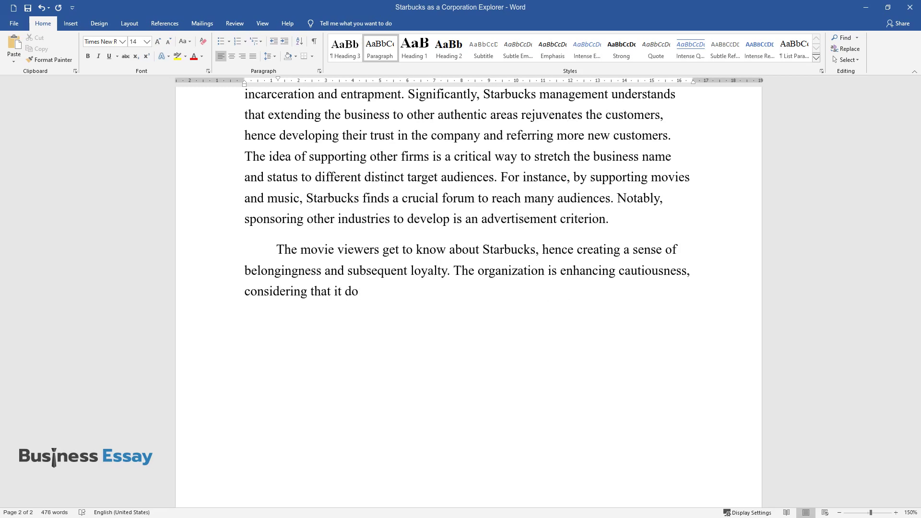
type("es not want to lose its excellent s")
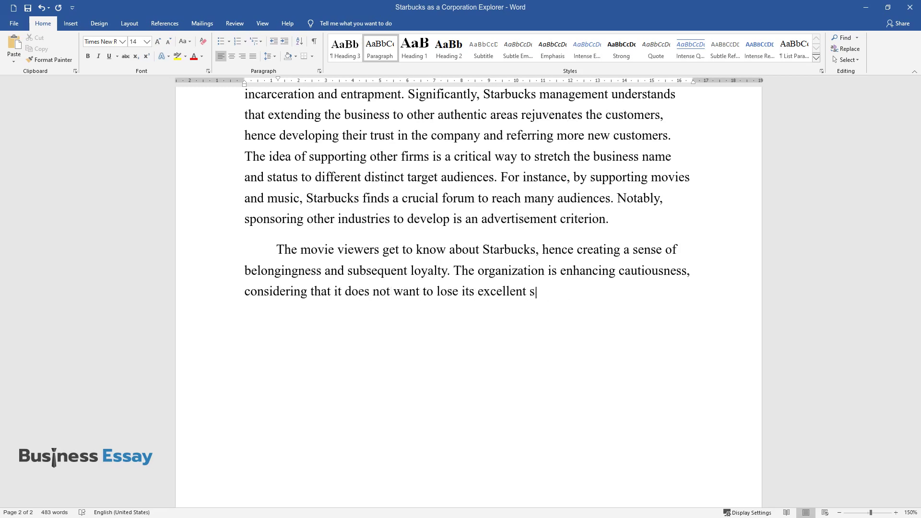
type("tandards among the audience but to ")
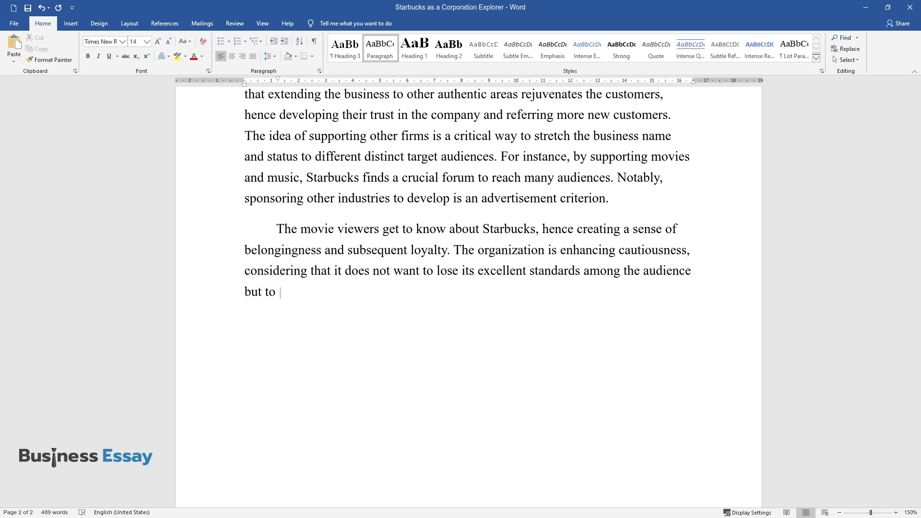
type("continue increasing the customer ba")
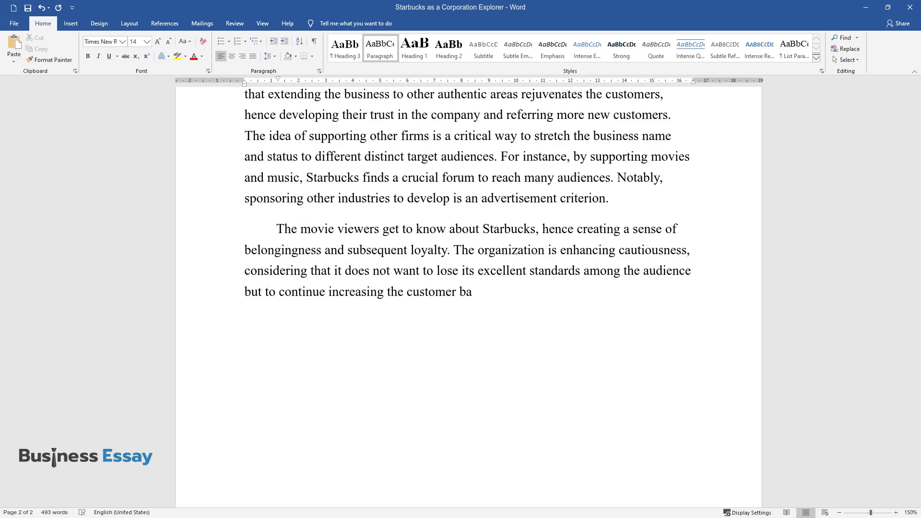
Close the sixth paragraph: Thus, Starbucks’ decision to support other industries is an elucidation of the corporation’s philosophy of being an explorer.
type("se. Thus, Starbucks' decision to support other indust")
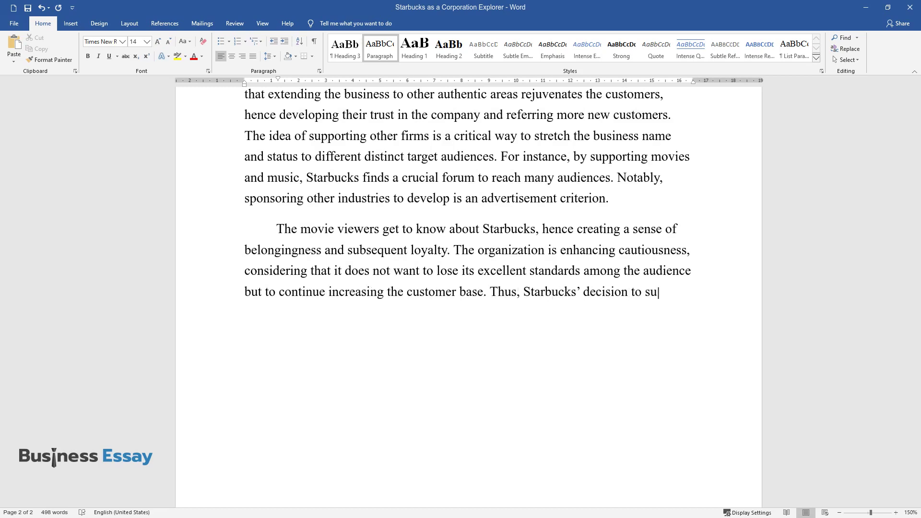
type("ries is an elucid")
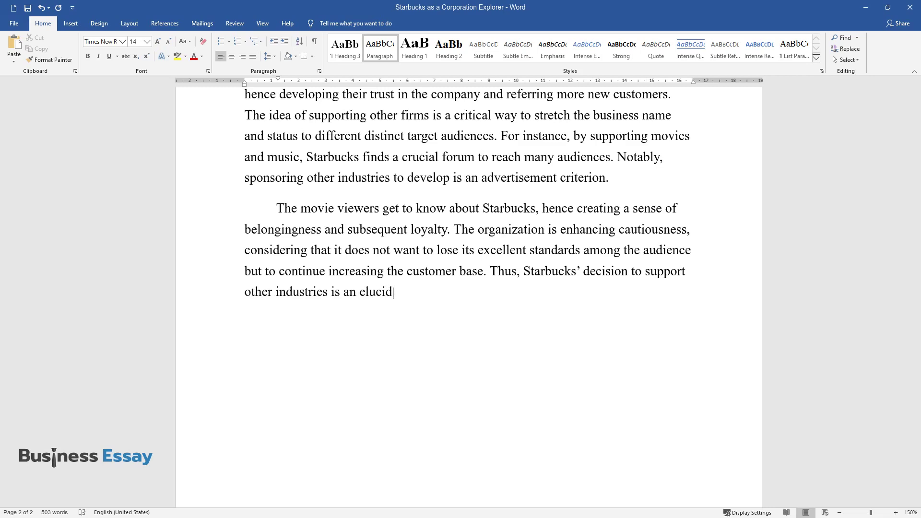
type("ation of the corporation's philosophy of bein")
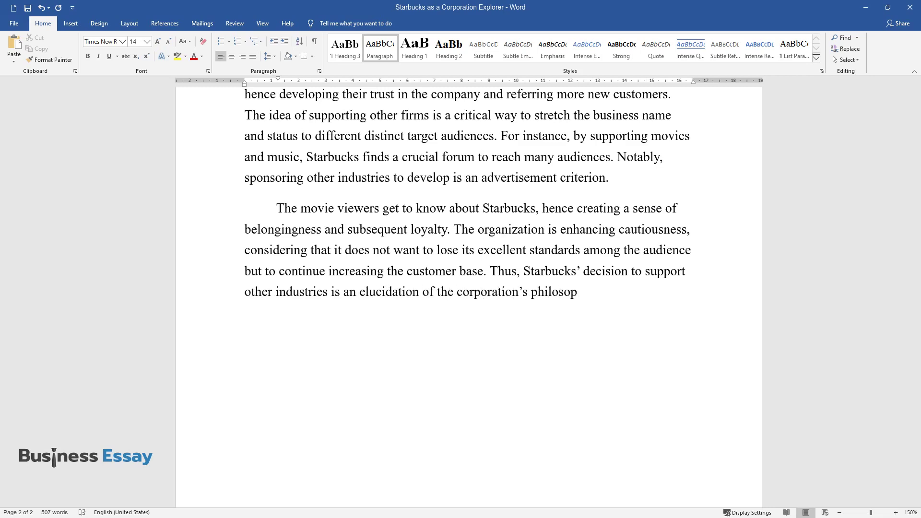
type("g an explorer.")
Begin the seventh paragraph: The organization’s decision to evolve its brand is an illustration of self-discovery.
key("Return")
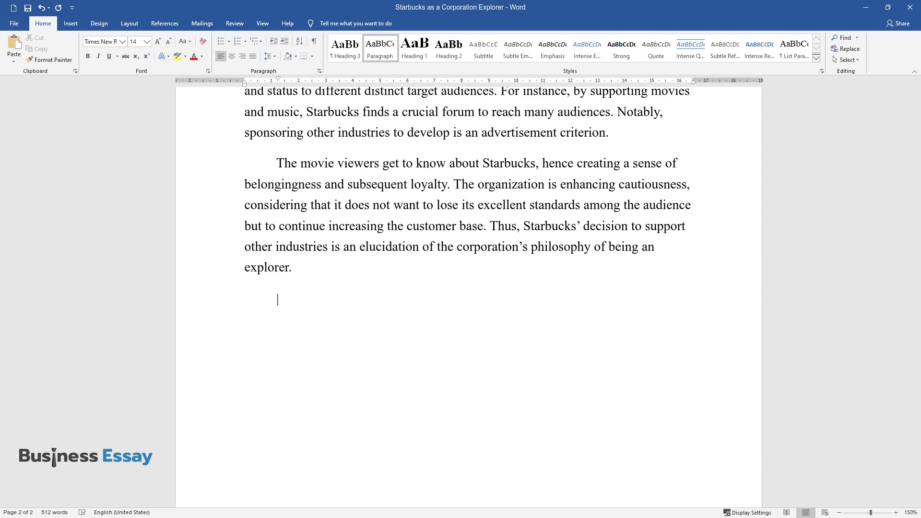
type("The organization's decisi")
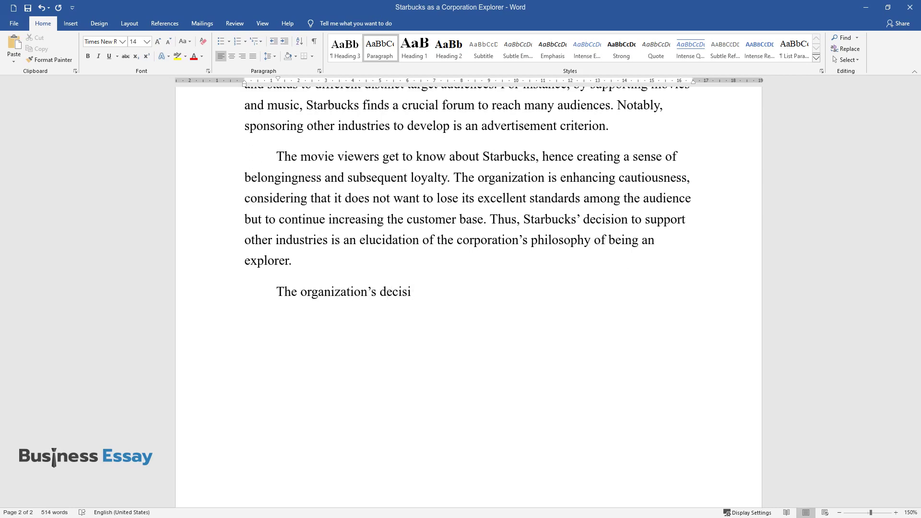
type("on to evolve its brand is an illus")
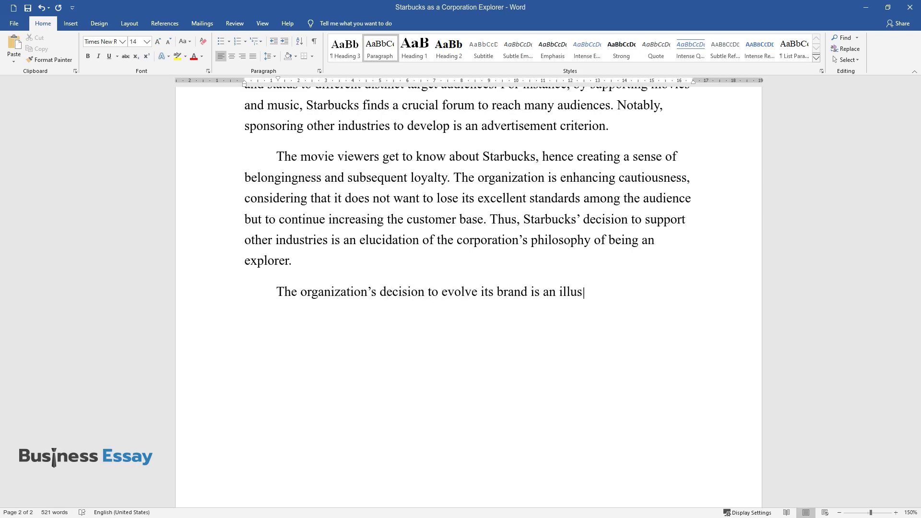
type("tration of self-discovery. Kang an")
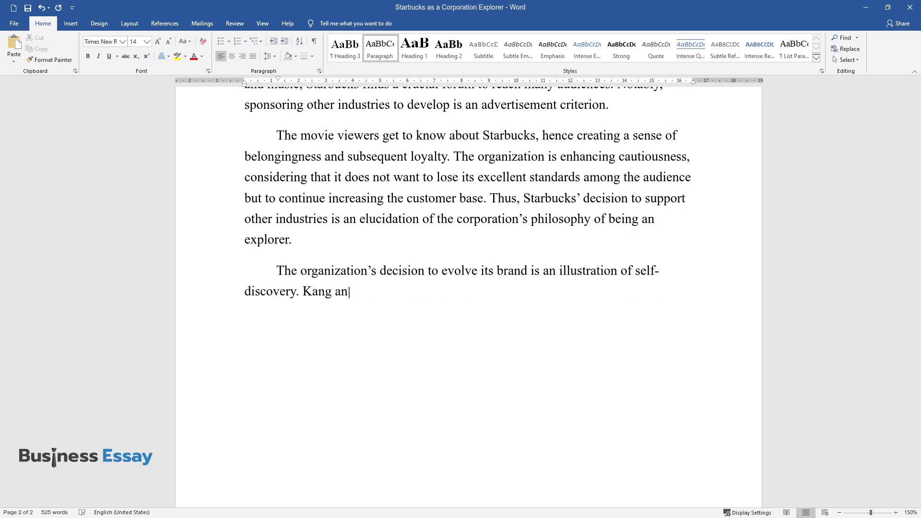
Cite two authors alluding that a change of brand and variety is a critical indication of self-analysis and subsequent discovery for present and future success.
type("d Namkung allude that a change of")
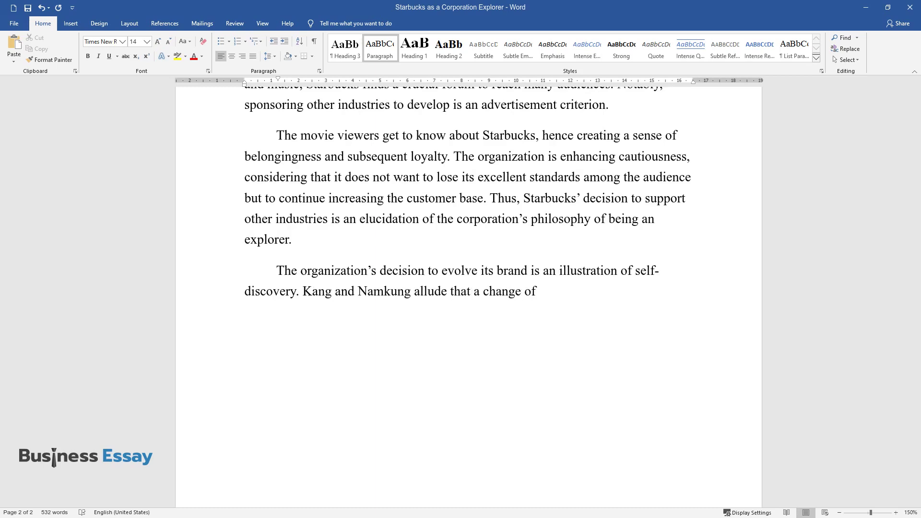
type(" brand and variety is a critical indication of sel")
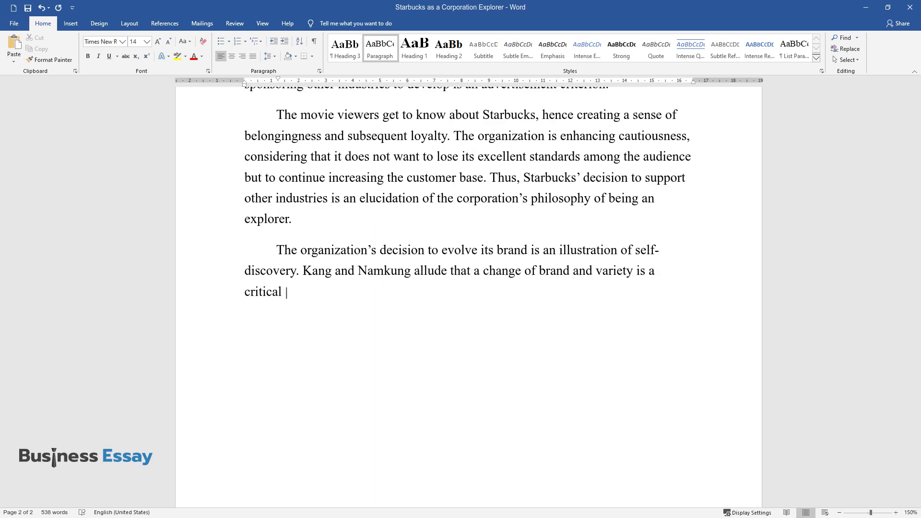
type("f-analysis and su")
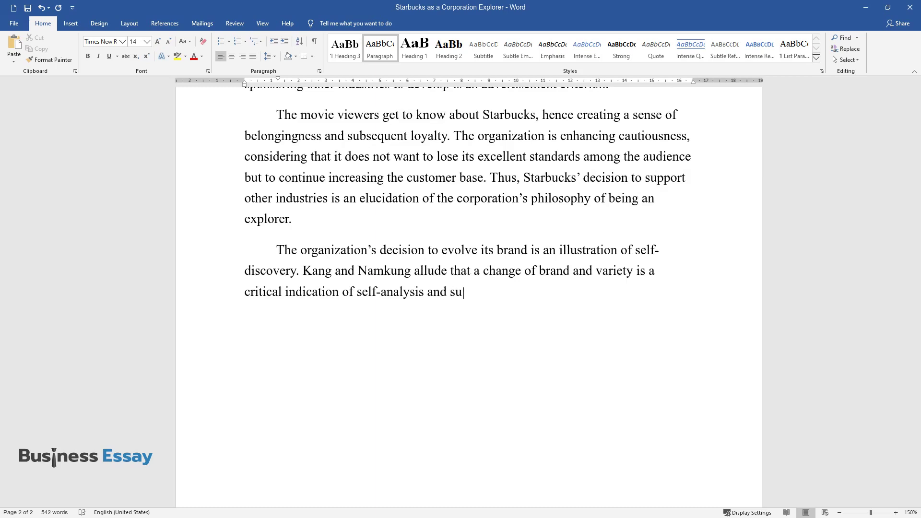
type("bsequent discovery for present an")
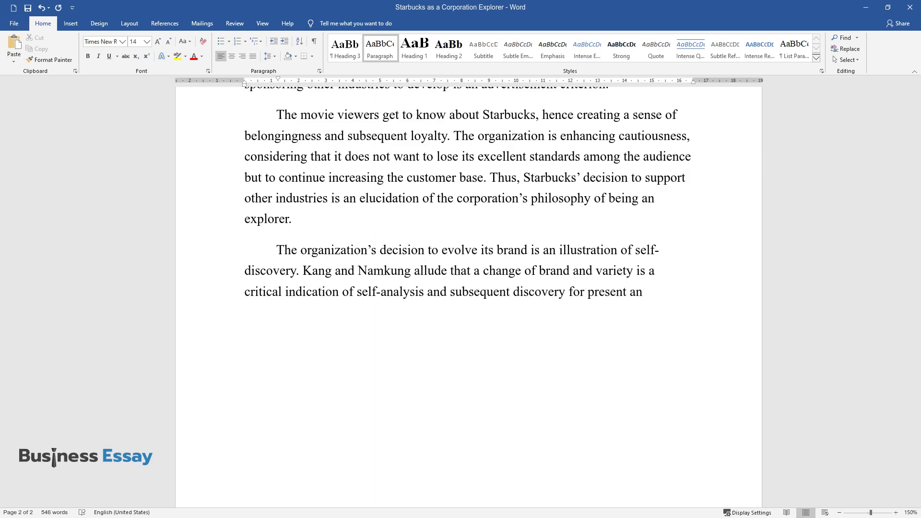
type("d future success. Starbucks chang")
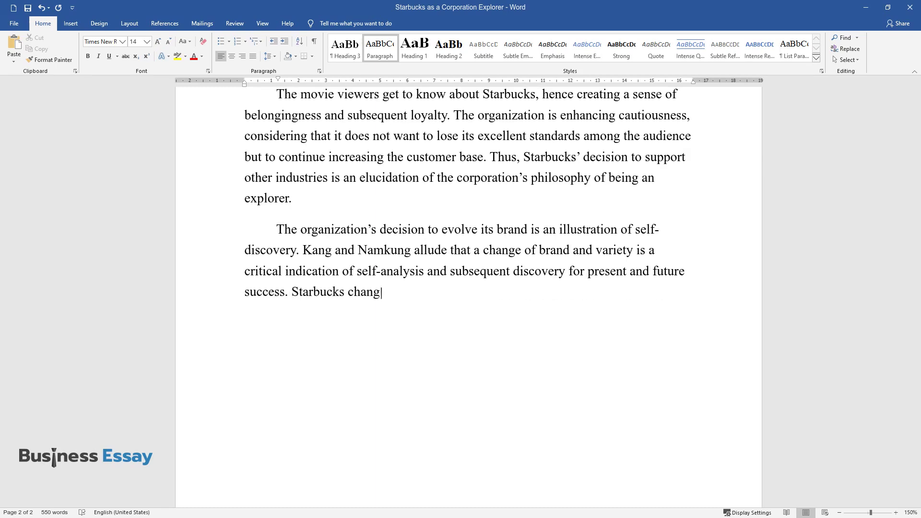
Complete the next sentence: Starbucks changed its brand, an exemplification of the company’s unique business model, and continued growth.
type("ed its brand, an exemplification o")
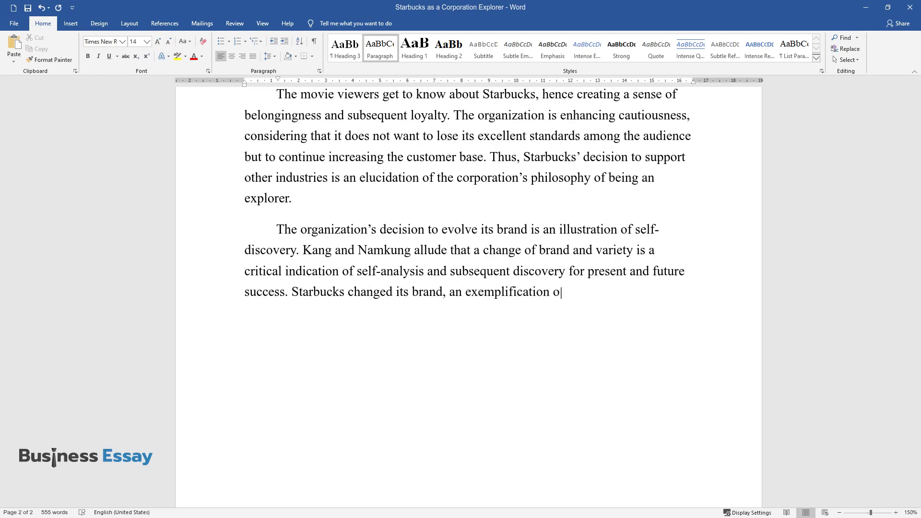
type("f the company's unique business model, an")
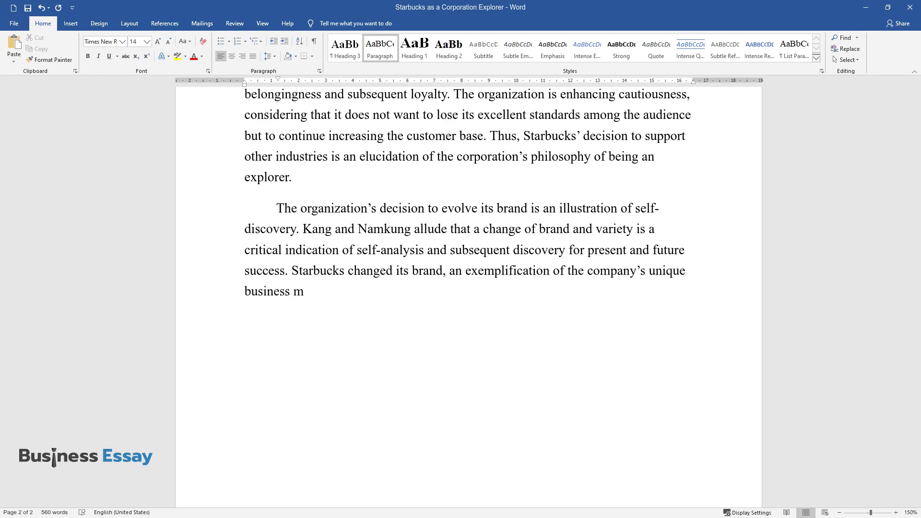
type("d continued growth. Inter")
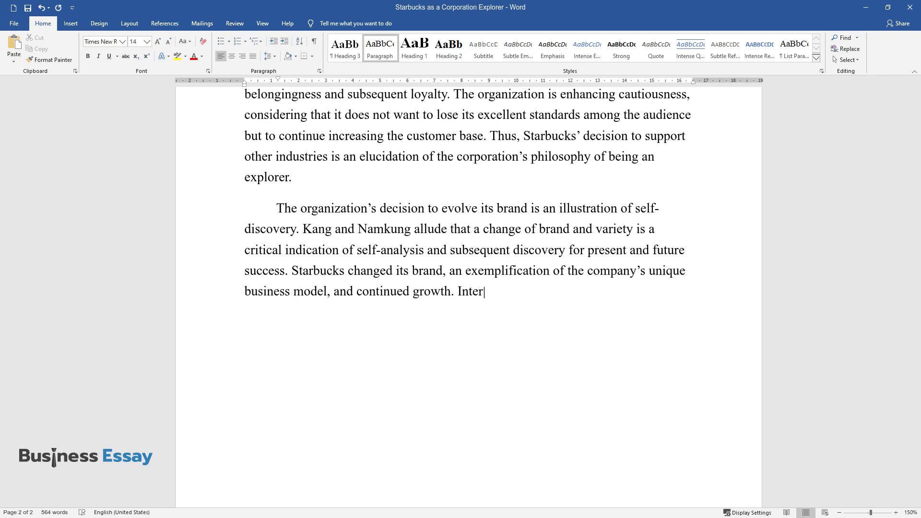
Add: Interpretatively, the business’s iconic white cups are critical promotional merchandises that carry the new company logo.
type("pretatively, the business's iconic white c")
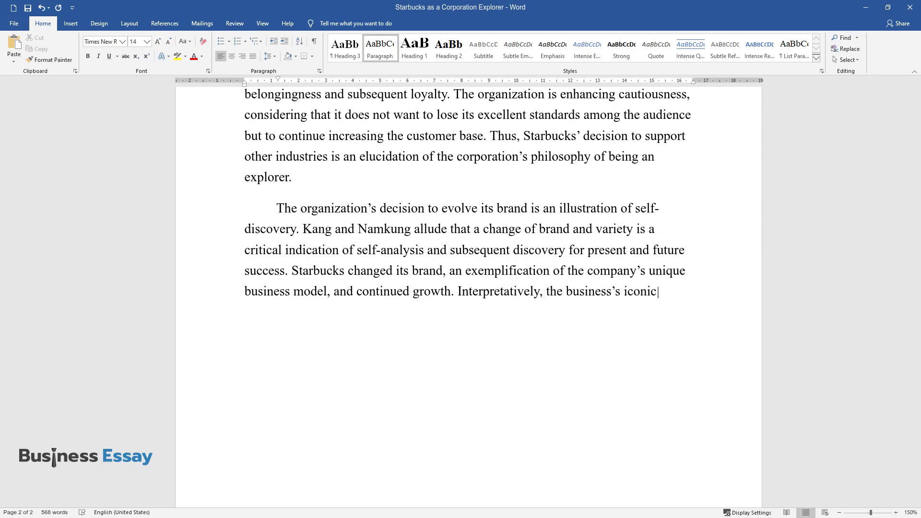
type("ups are critical promotio")
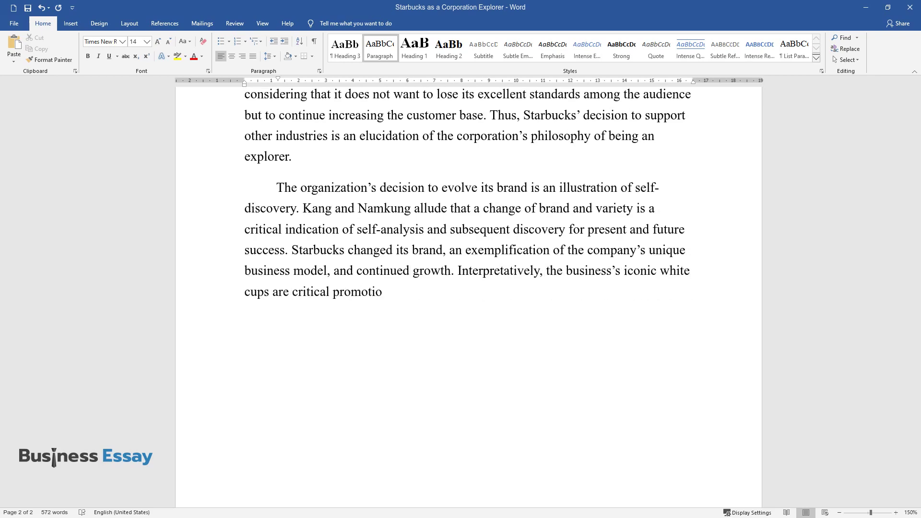
type("nal merchandises that carry the n")
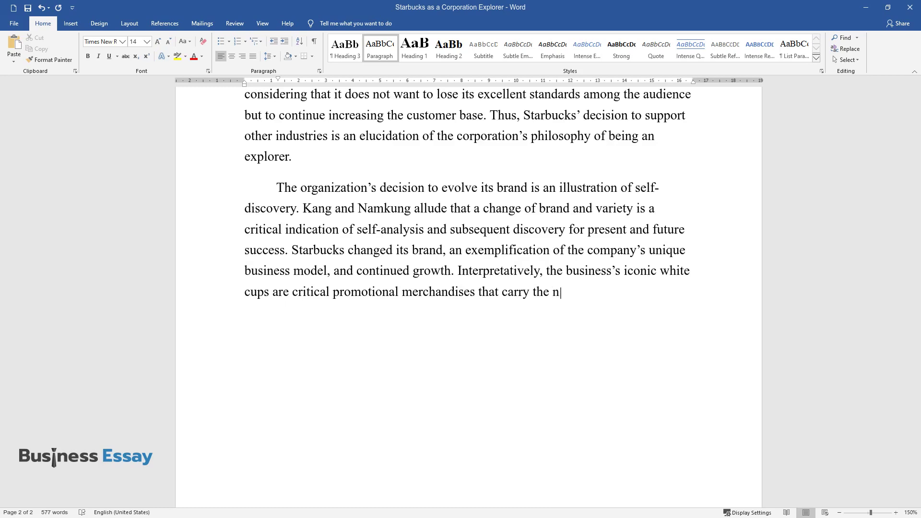
type("ew company logo. In other words, t")
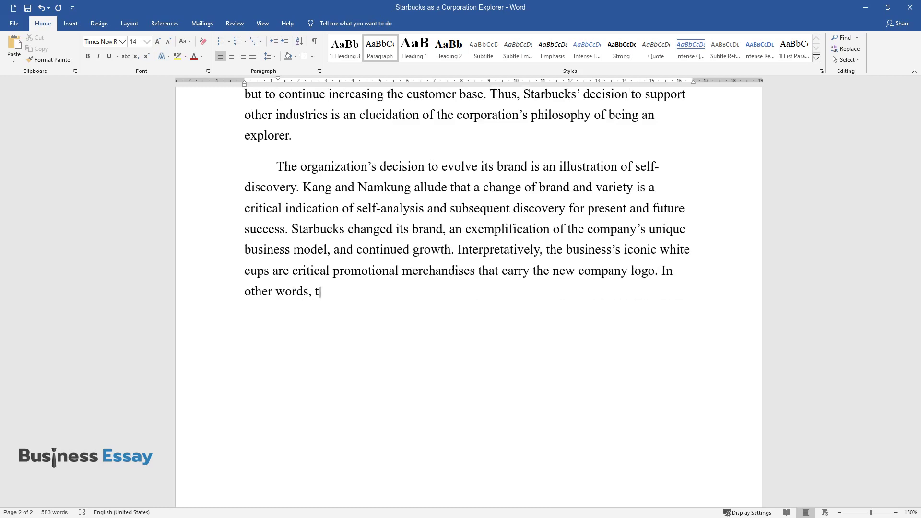
Close the seventh paragraph: In other words, the change of functionality in Starbucks indicates a sense of journey celebration and modern confinement acknowledgment.
type("he change of functionality in Sta")
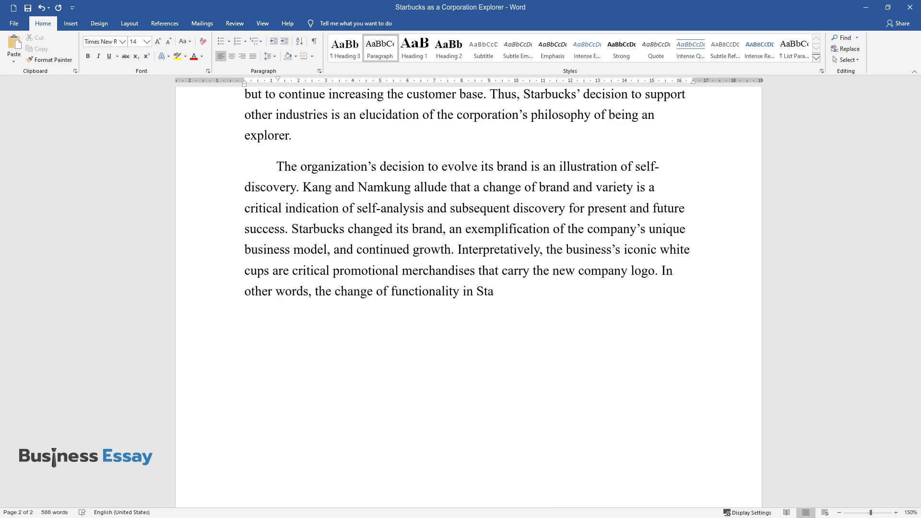
type("rbucks indicates a sense of journ")
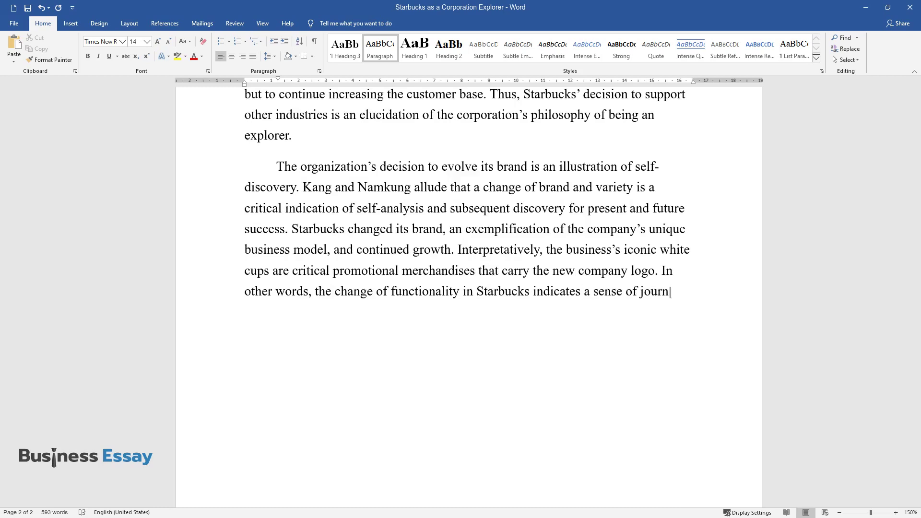
type("ey celebration and modern confinement acknowledgment.")
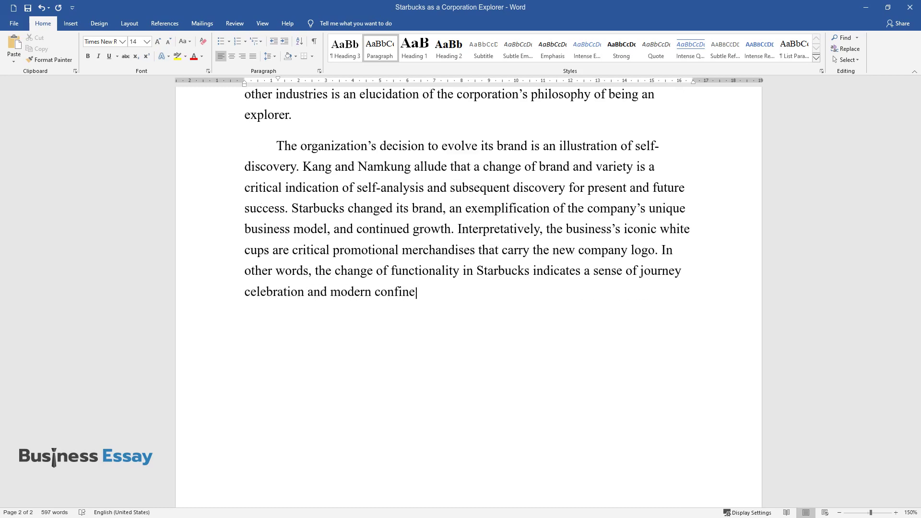
Start the eighth paragraph: The industry understands through research that advertisement models are changing daily.
key("Return")
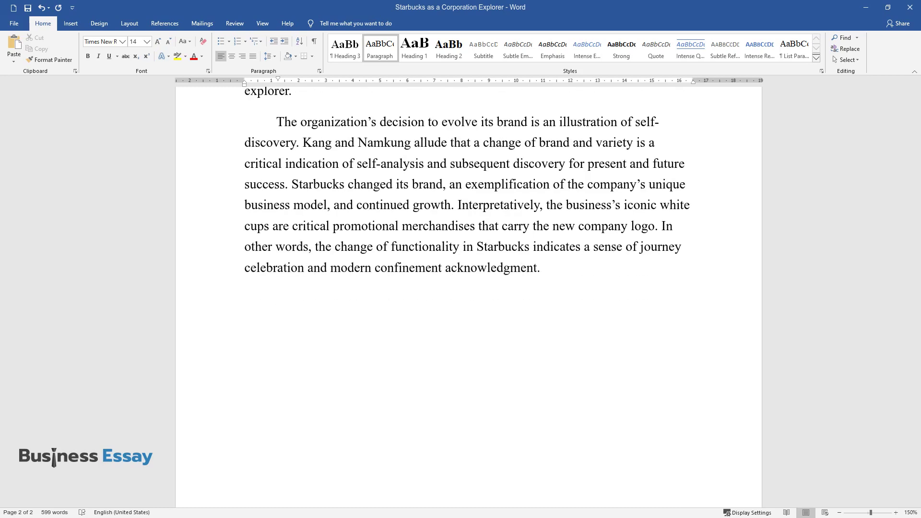
type("The industry understands t")
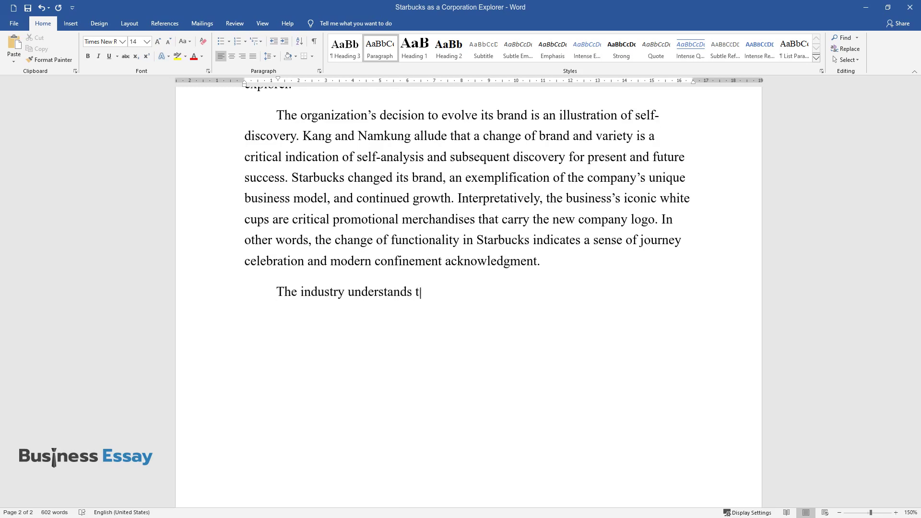
type("hrough research that advertisement")
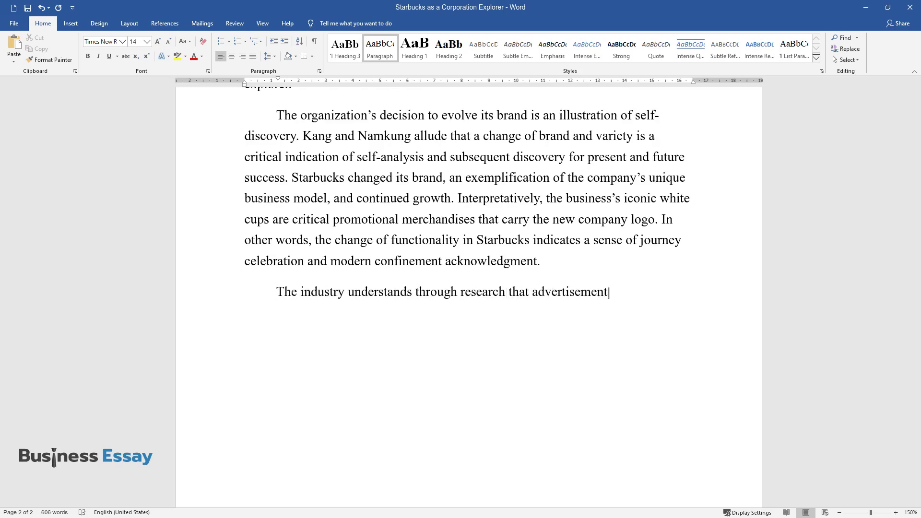
type(" models are changing daily. Adopti")
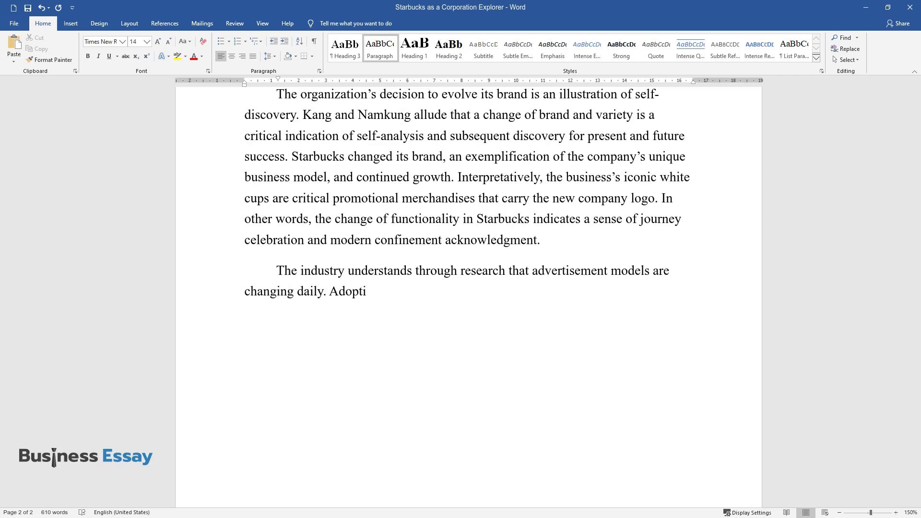
Complete the next sentence: Adopting the white cups with the company logo is a design of advertisement in the present society.
type("ng the white cups with the compan")
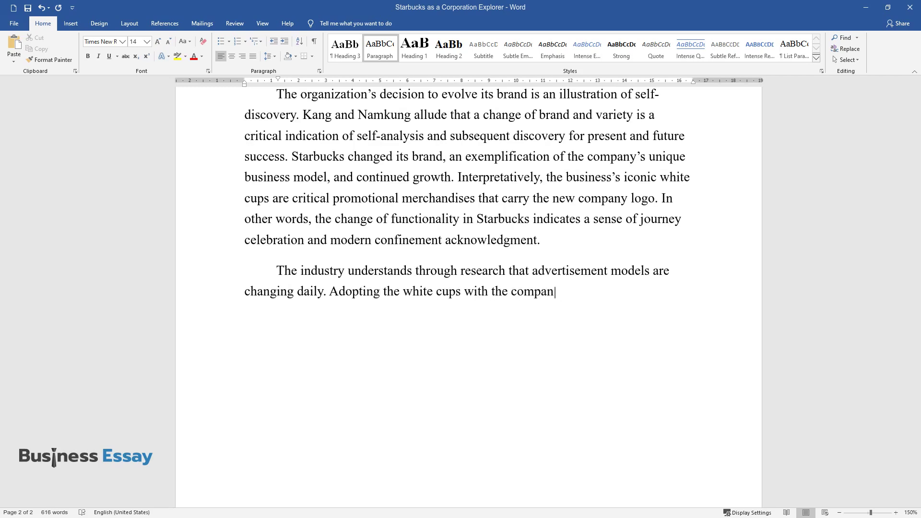
type("y logo is a design of advertisemen")
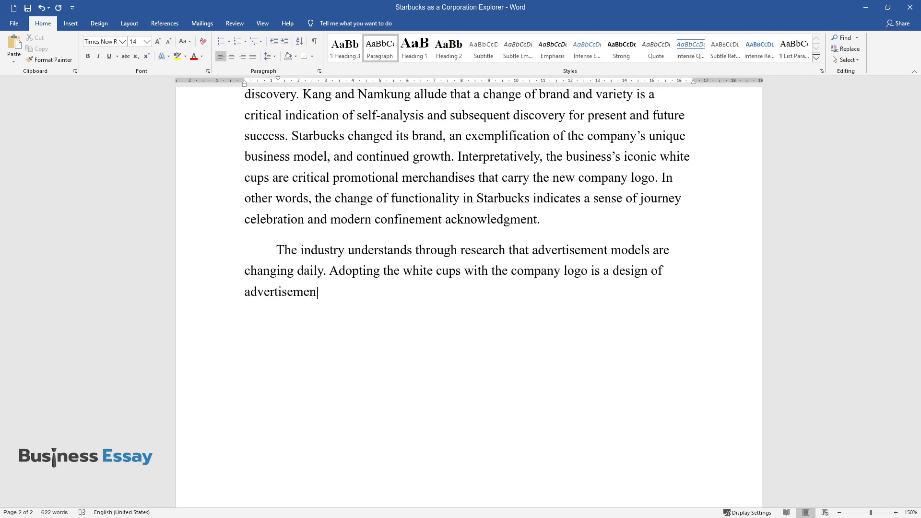
type("t in the present society. Moreover")
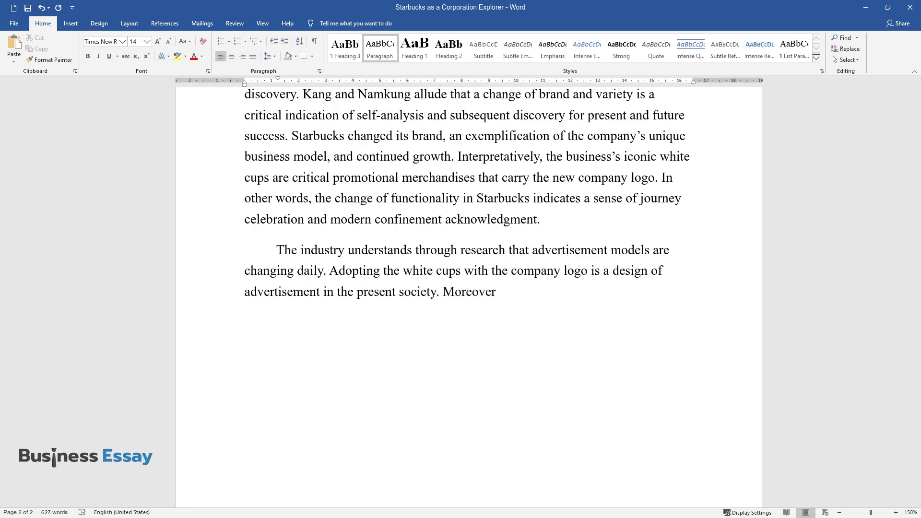
Complete the next sentence: Moreover, Starbucks engages in community development, illustrating its journey celebration.
type(", Starbucks engages in community d")
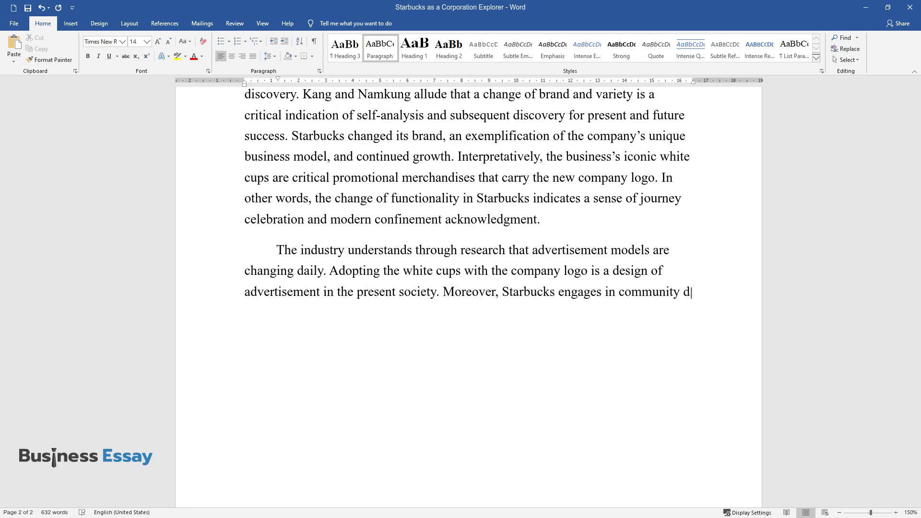
type("evelopment, illustrating its journ")
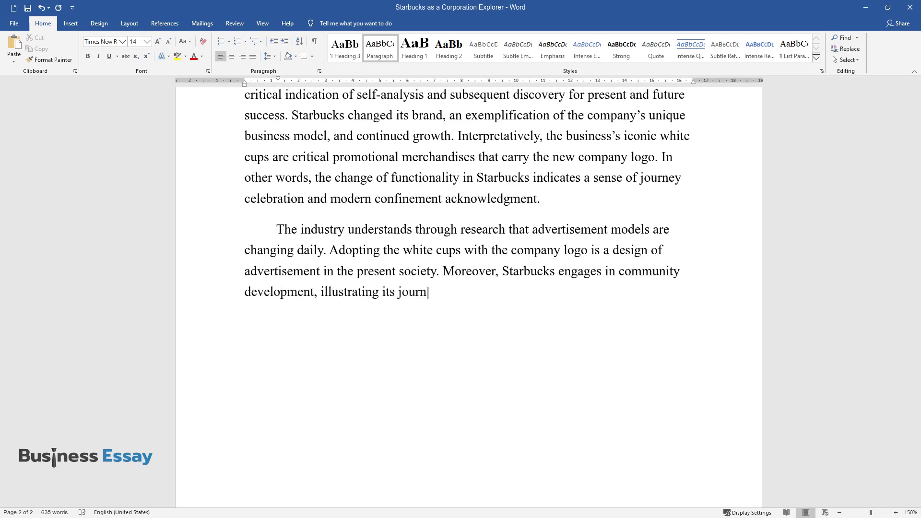
type("ey celebration. Hence, the evoluti")
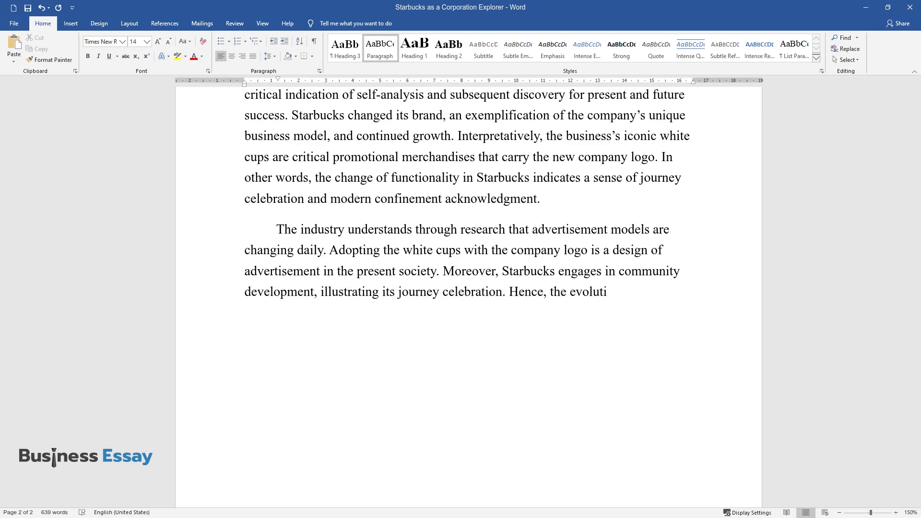
Close the eighth paragraph: Hence, the evolution that Starbucks has embraced indicates the self-discovery and acknowledgment of contemporary confinements, making the corporation a critical explorer.
type("on that Starbucks has embraced ind")
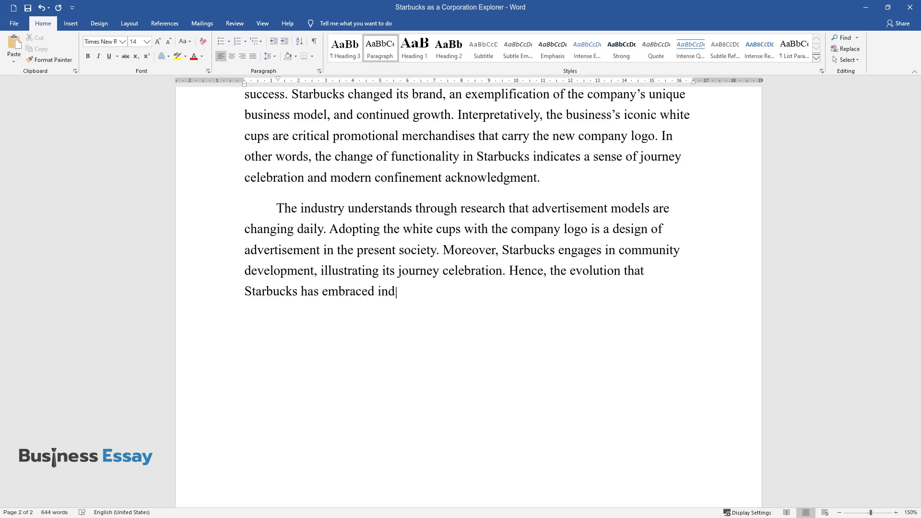
type("icates the self-discovery and ackn")
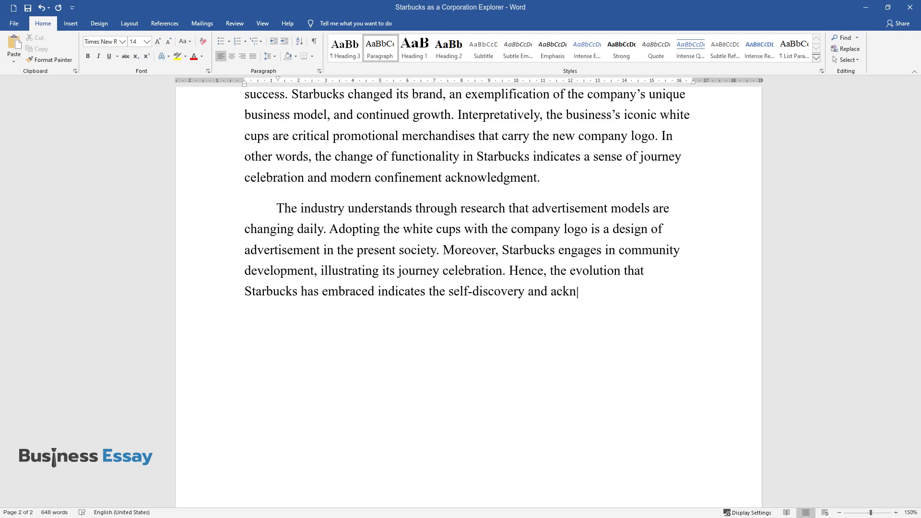
type("owledgment of contemporary confine")
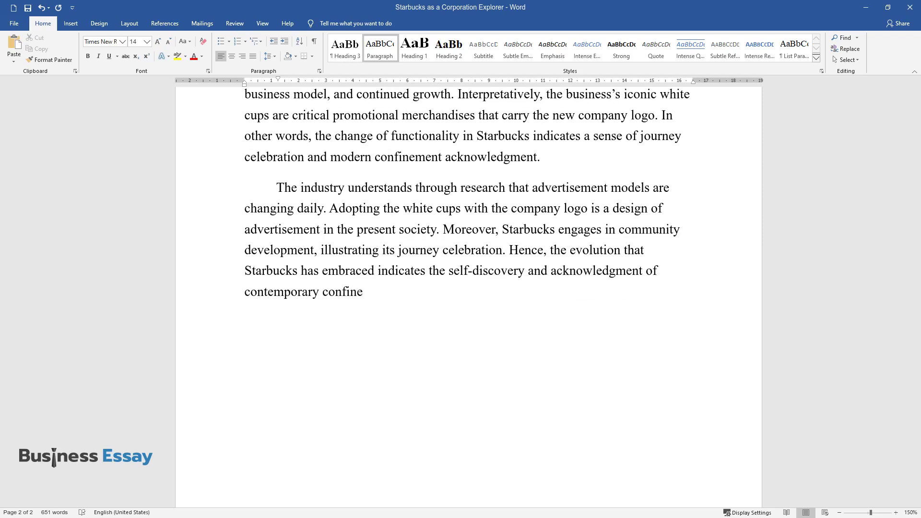
type("ments, making the corporation a cr")
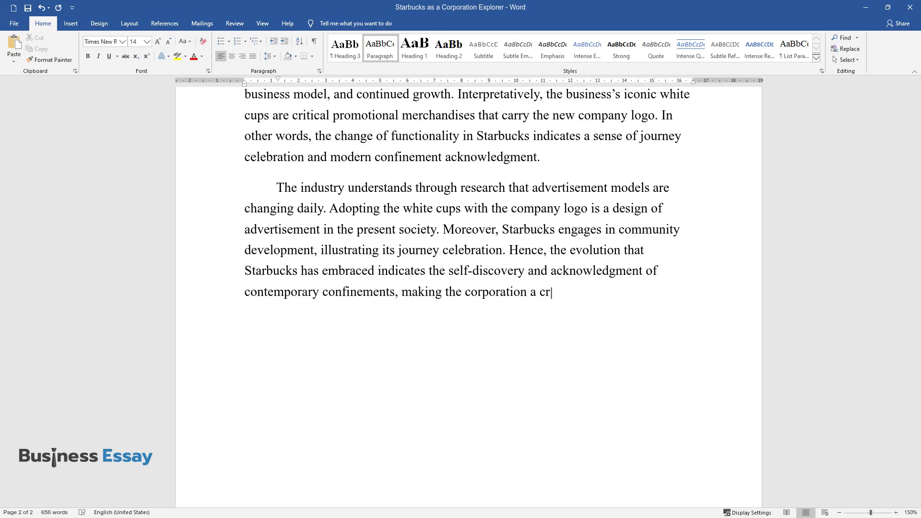
type("itical explorer.")
Start the ninth paragraph: However, Starbucks has embraced a great sense of immobility since its establishment.
key("Return")
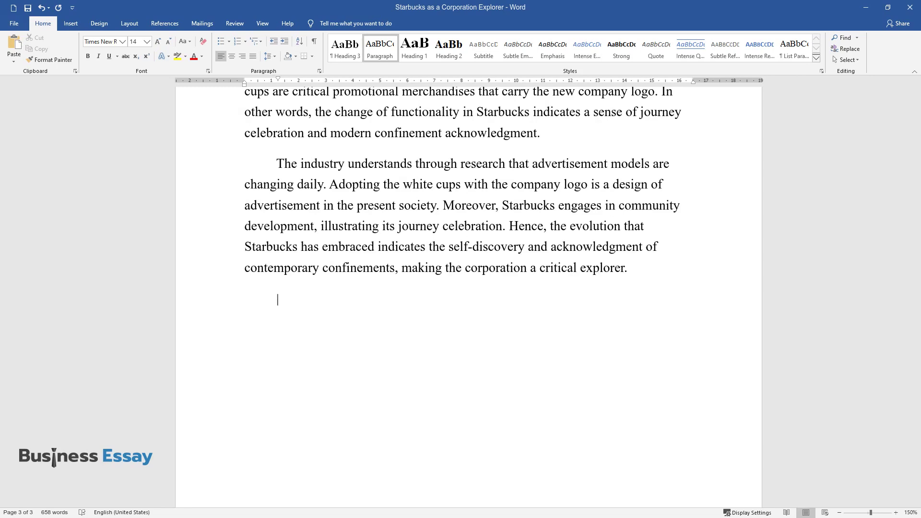
type("However, Starbucks has embraced a great sense of immobility s")
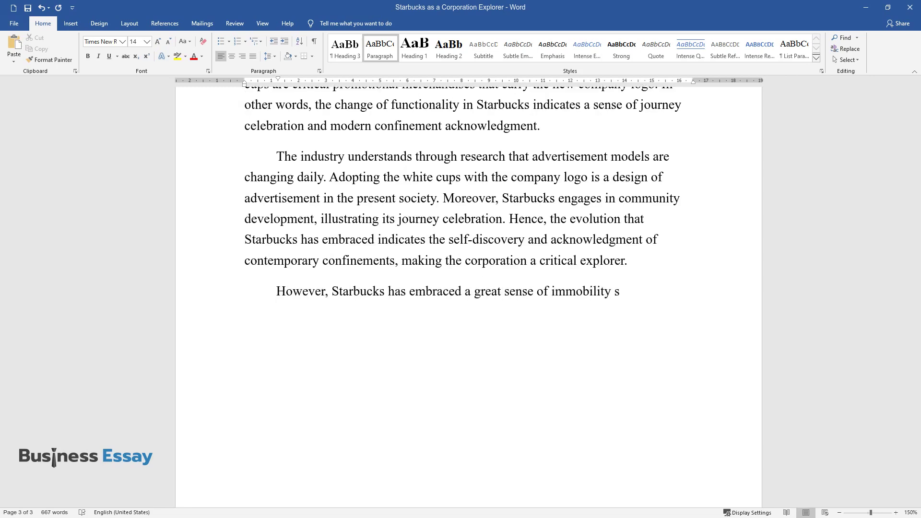
type("ince its establishment. According")
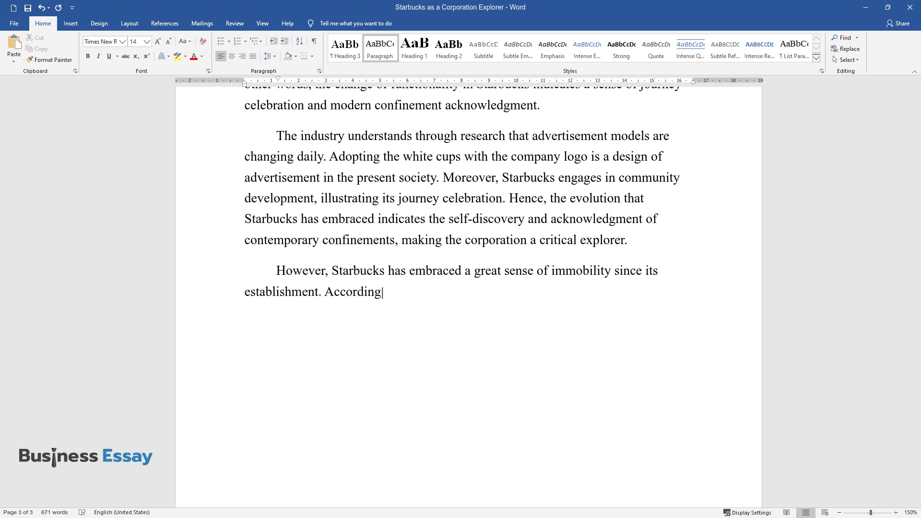
Attribute to the same two cited authors that the company has been engaging in the sale of coffee.
type(" to Kang and Namkung, the company ")
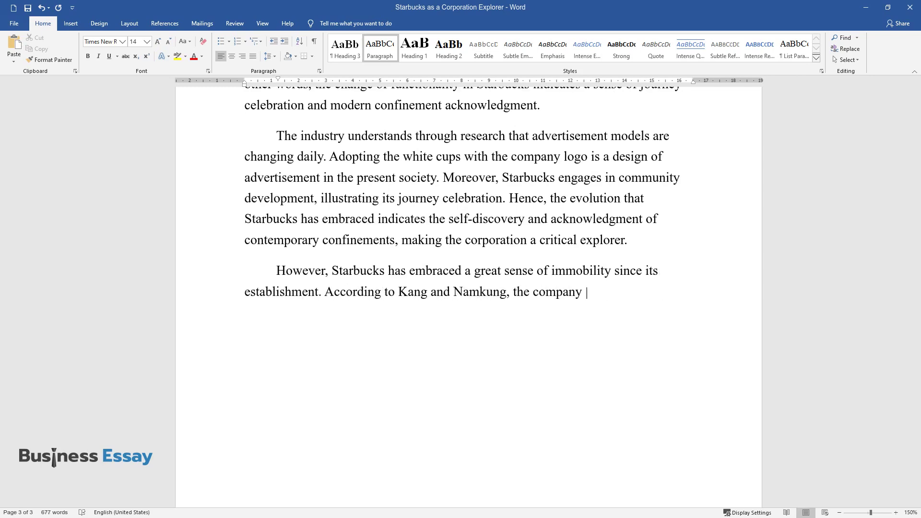
type("has been engaging in the sale of coffee. T")
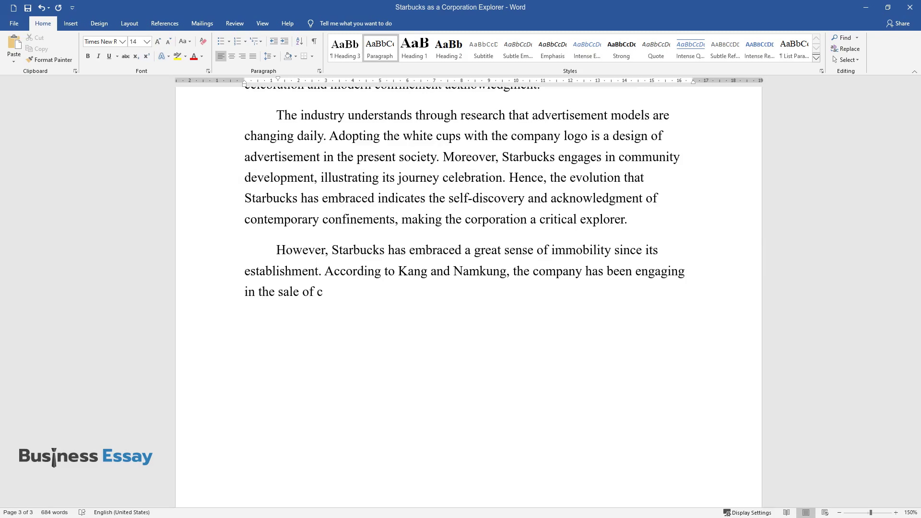
Add: The organization has only been incorporating other products and services into its menu.
type("he organization has only b")
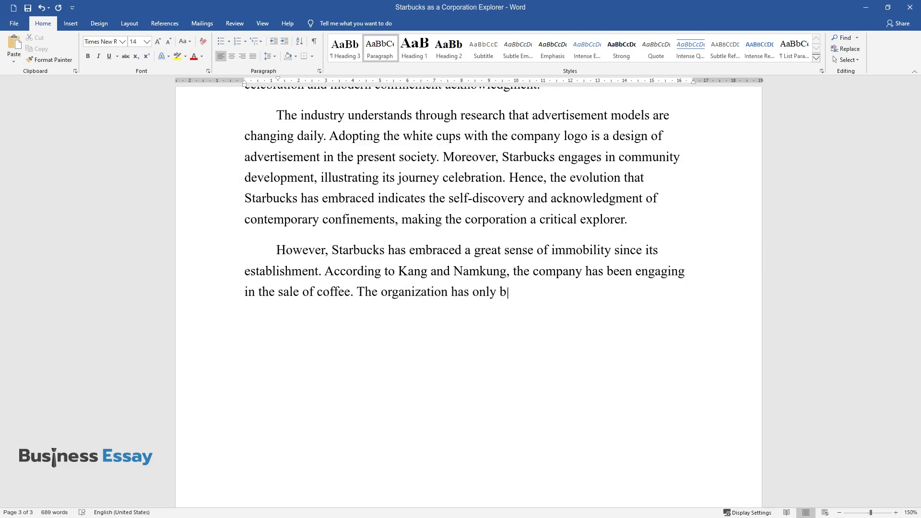
type("een incorporating other products a")
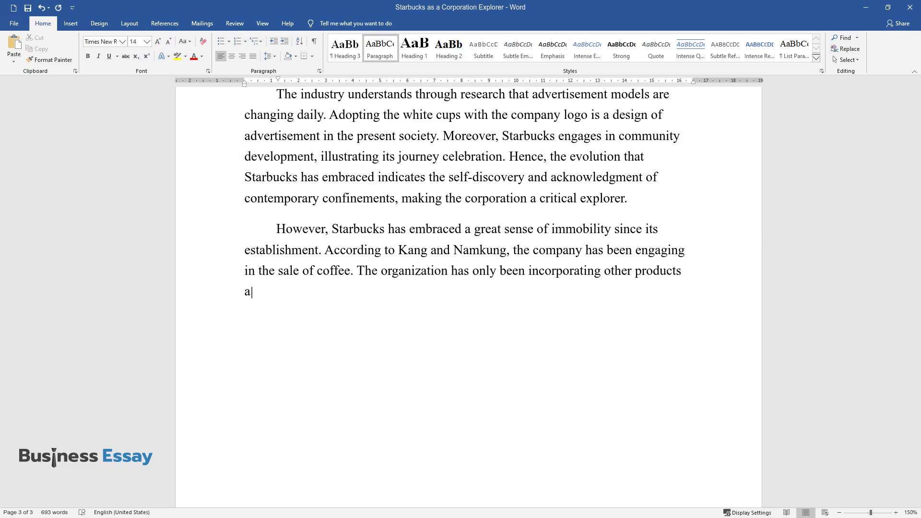
type("nd services into its menu. Significantly, every business entity has")
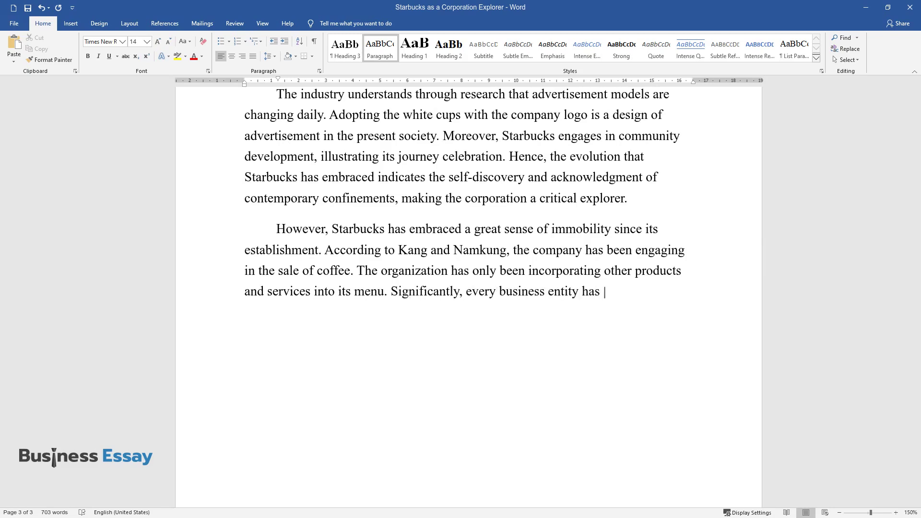
Complete the next sentence: Significantly, every business entity has its distinct specialization that is known for offering by the consumer.
type(" its distinct specialization that i")
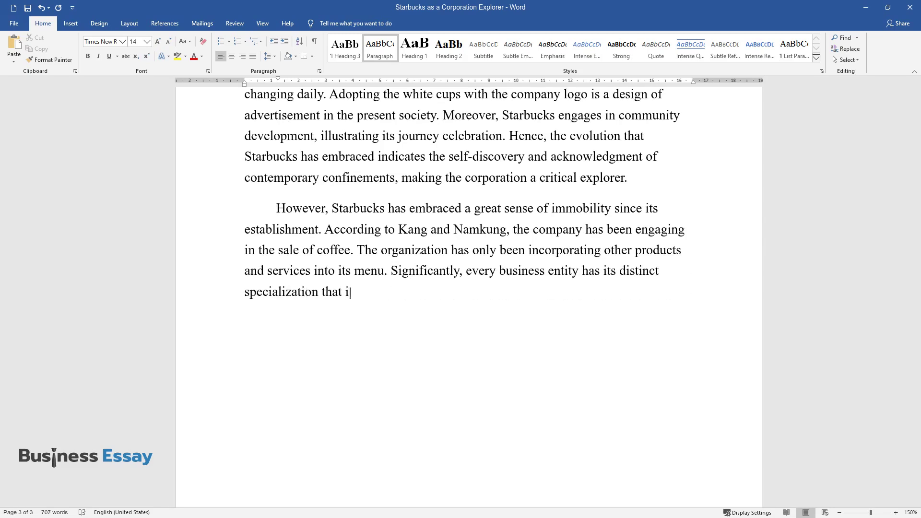
type("s known for offering by the consu")
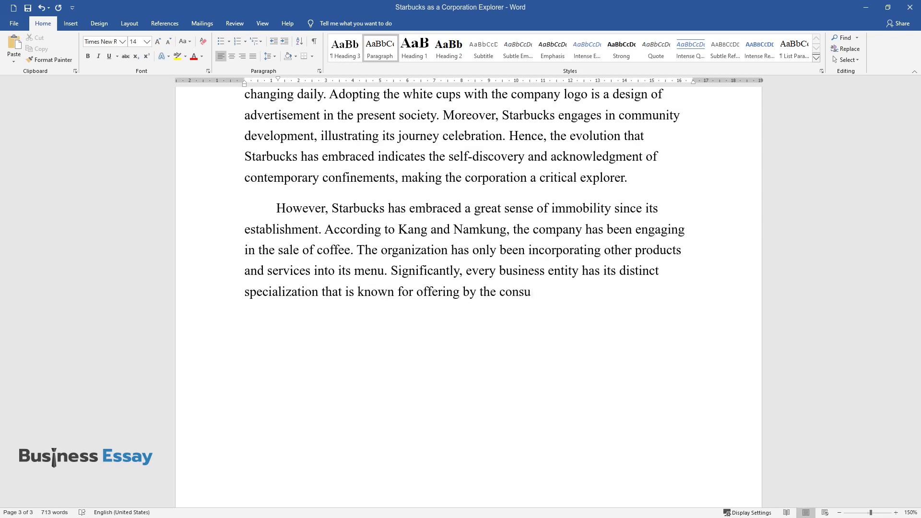
type("mer. Regardless of Starbuck's engagement in")
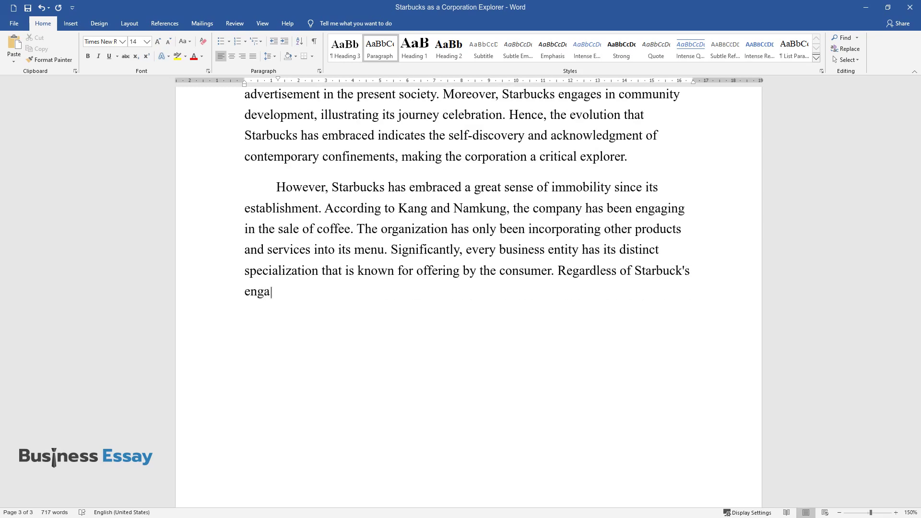
Complete: Regardless of Starbuck's engagement in other business ventures, it has not shifted from its ancient purpose of delivering ‘simple’ coffee to its customers.
type(" other business ventures,")
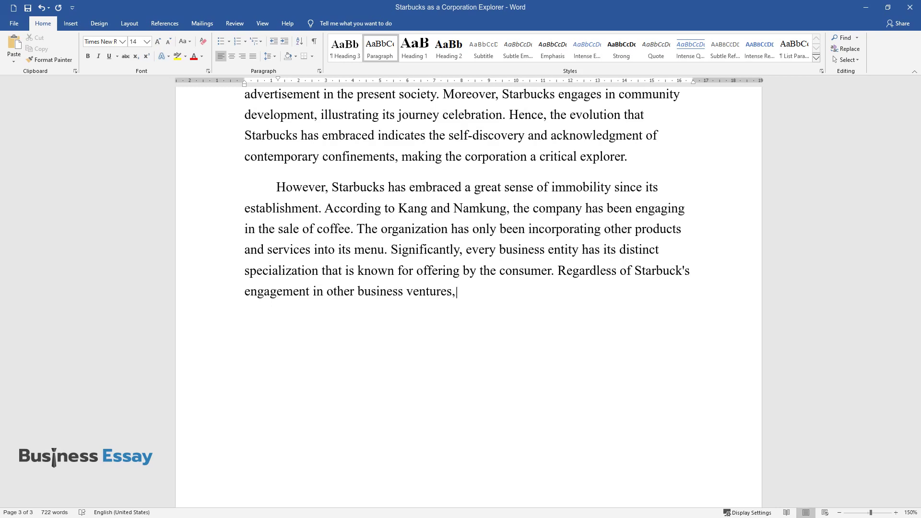
type(" it has not shifted from its ancie")
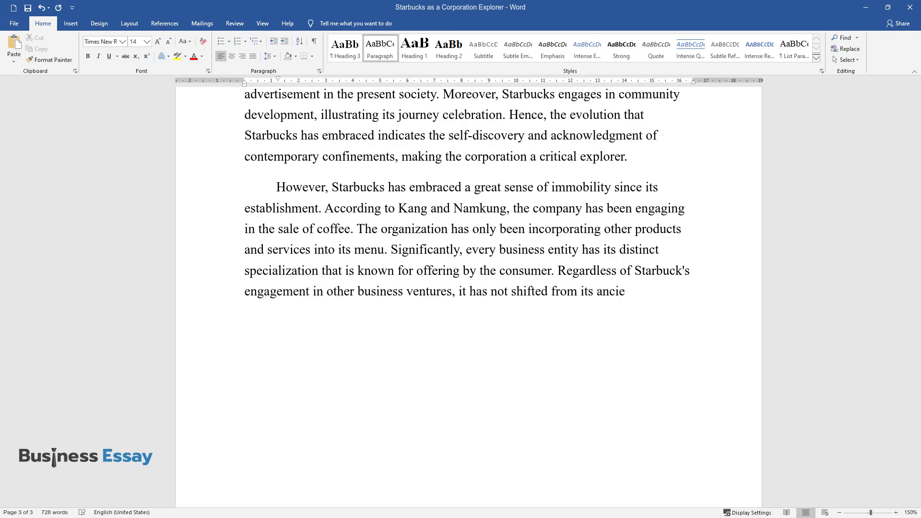
type("nt purpose of delivering 'simple' ")
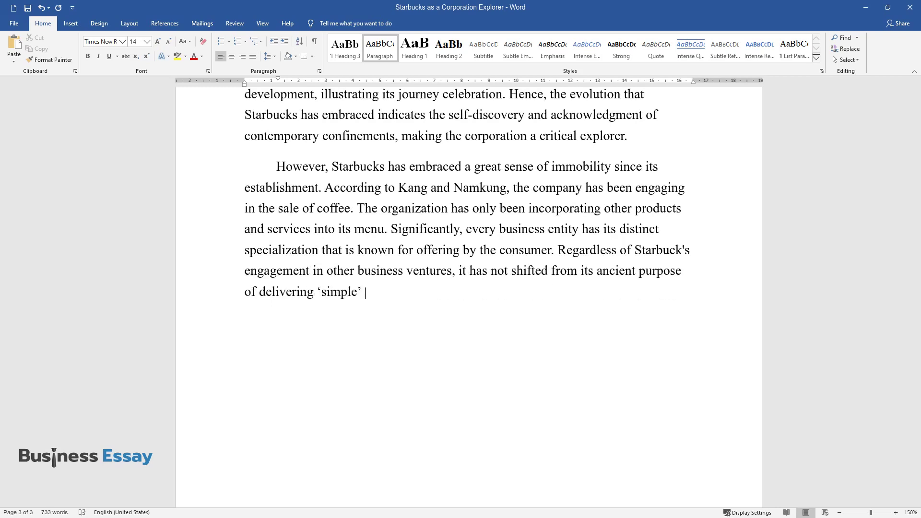
type("coffee to its customers. Understan")
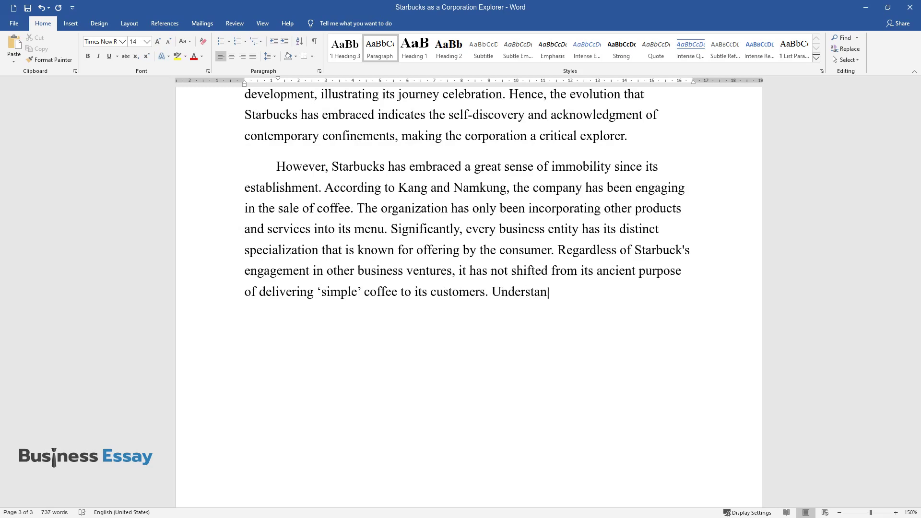
Complete the next sentence: Understandably, the menu adjustments that Starbucks makes are forms of liberation to its customers.
type("dably, the menu adjustments that Starbucks makes are forms of liber")
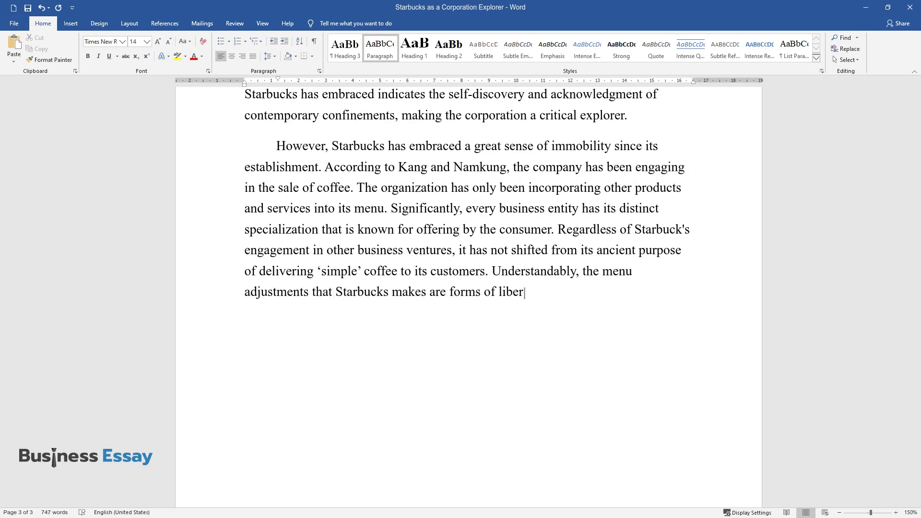
type("ation to its customers. Sometimes, when a business o")
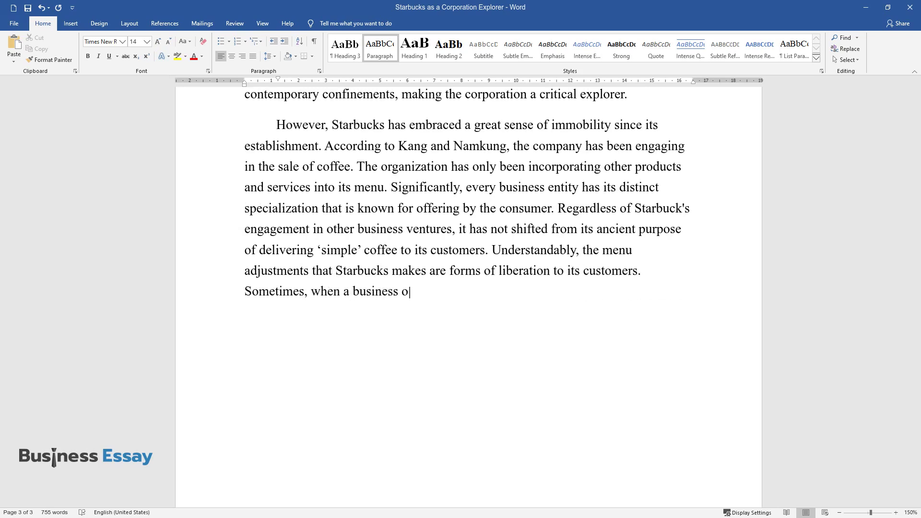
Close the ninth paragraph: Sometimes, when a business offers one distinct type of service, there is a high chance that the customers might be bored.
type("ffers one distinct type of servic")
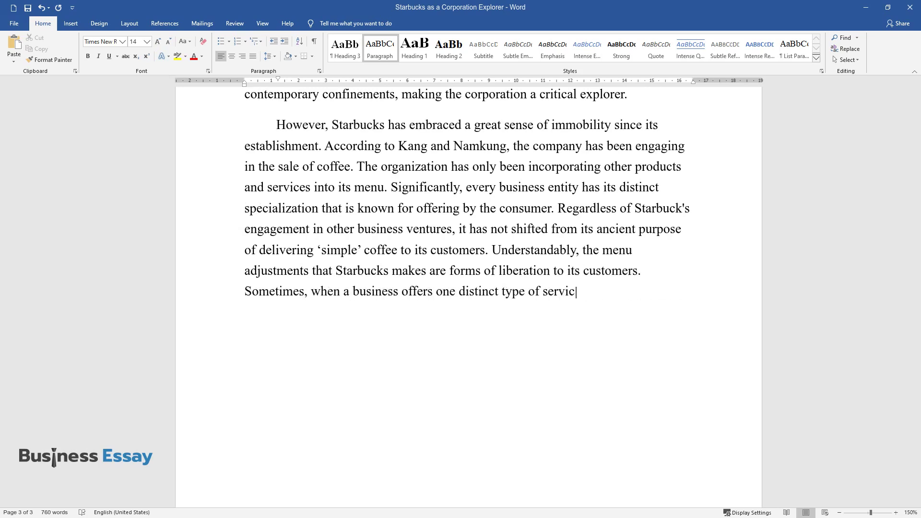
type("e, there is a high chance that the")
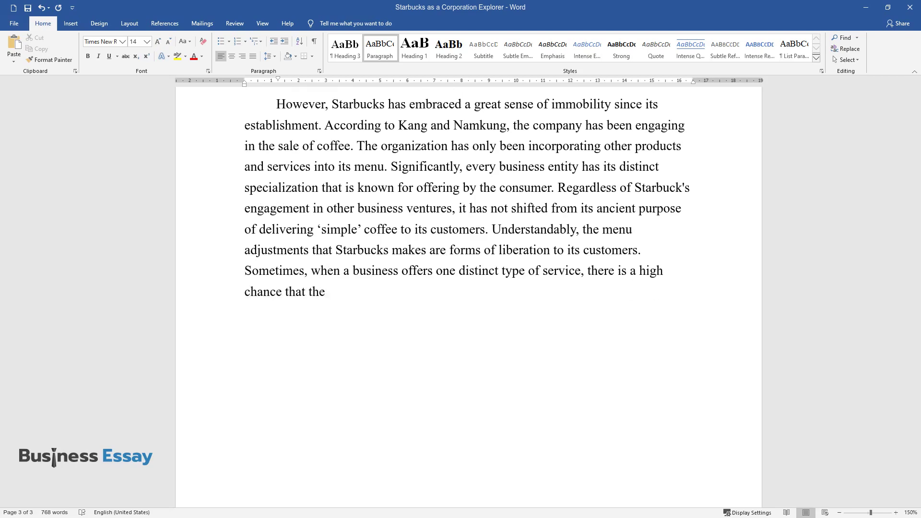
type(" customers might be bored.")
Begin the tenth paragraph: The organization should ensure that its customers do not get tired of being served with.
key("Return")
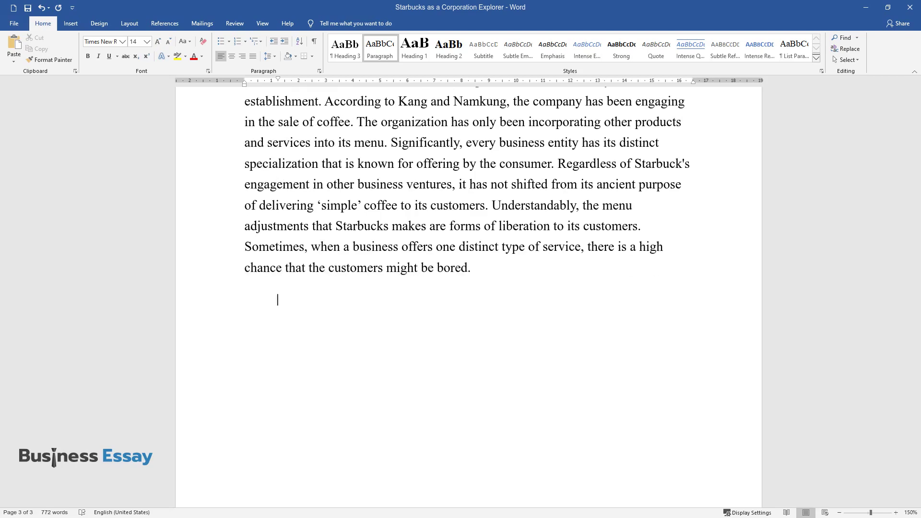
type("The organization sho")
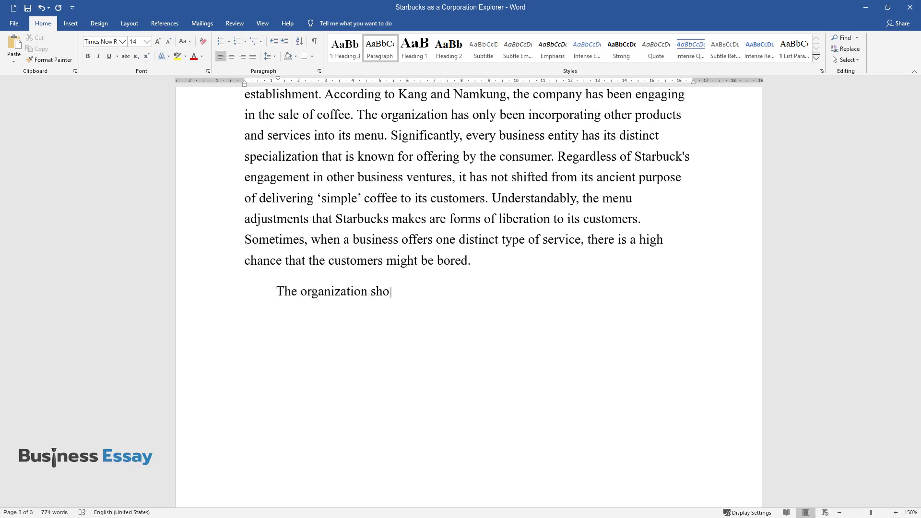
type("uld ensure that its customers do not")
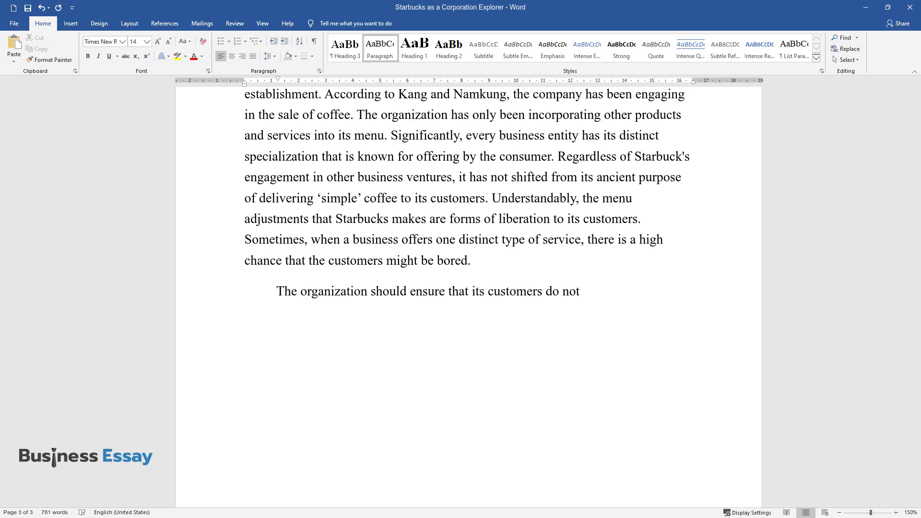
type(" get tired of being served with onl")
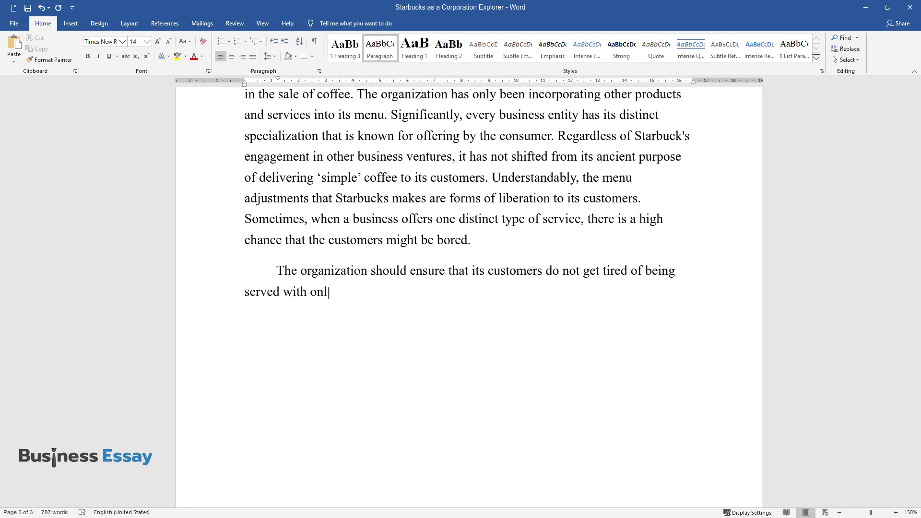
Finish the paragraph's opening sentence: only one product, hence adding other products and services to the existing menu as a way of refreshment.
type("y one product, hence adding other pr")
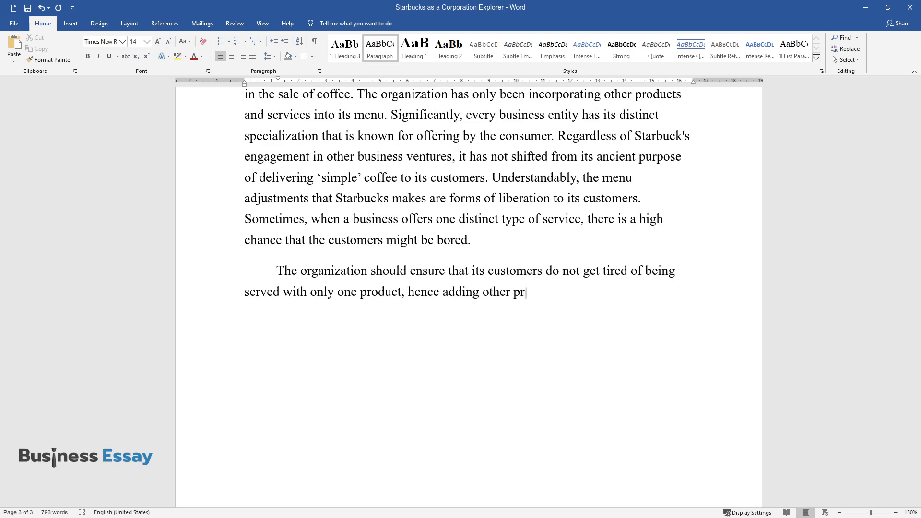
type("oducts and services to the existing menu as a way of refreshme")
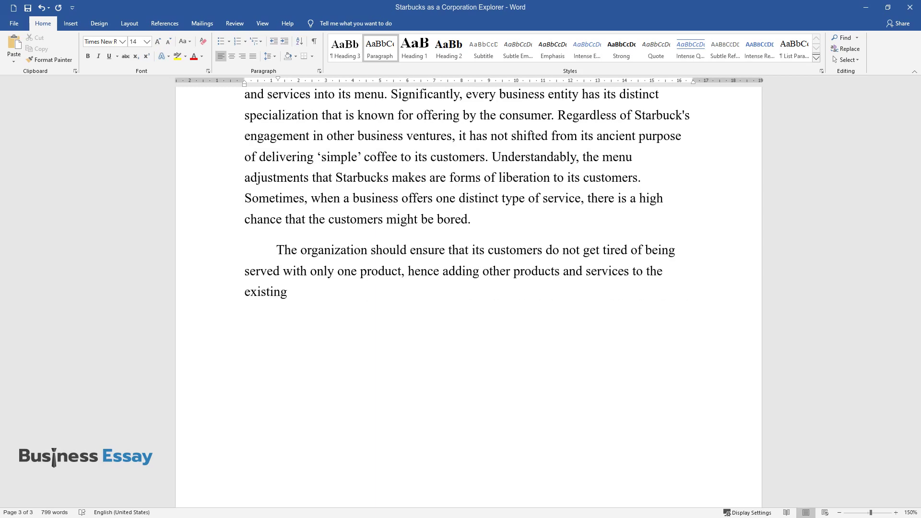
type("nt. Client")
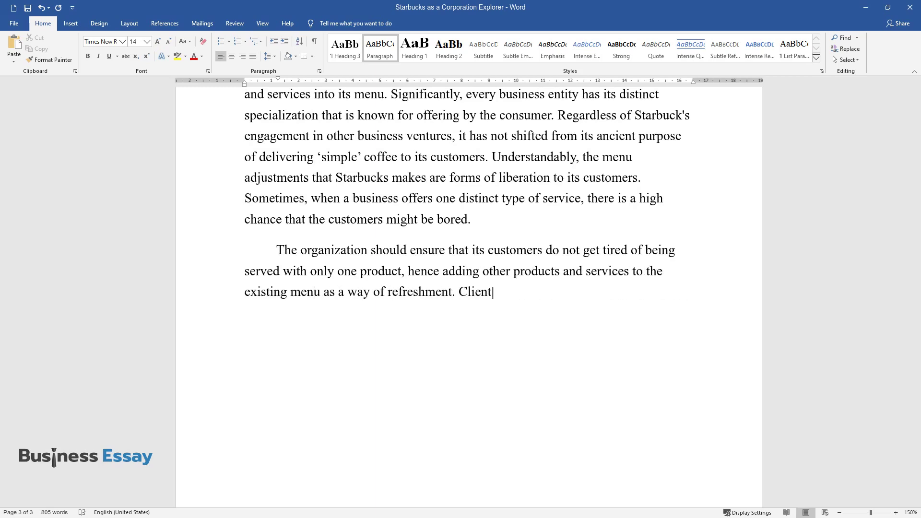
Continue: Clients have a variety of components, thus choosing their preferred menu. Therefore, embracing immobility is making the Starbucks corporation an explorer,.
type("s have a variety of components, thu")
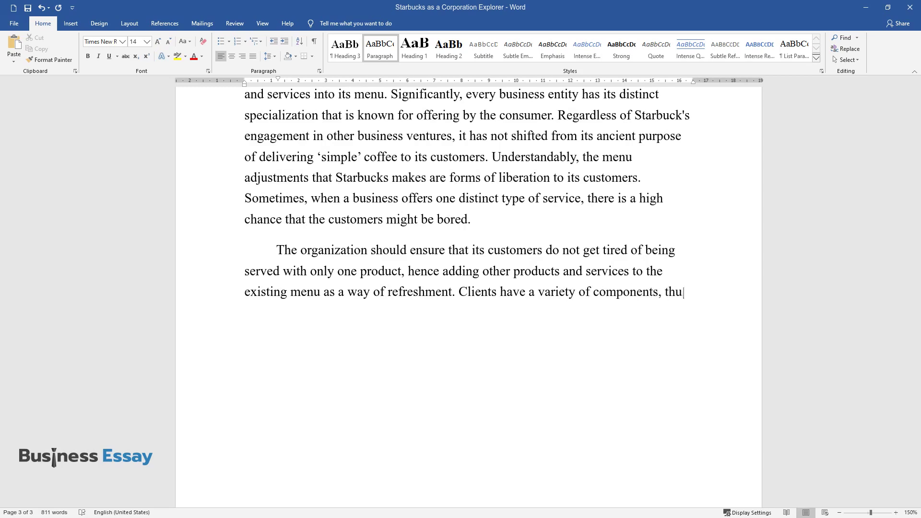
type("s choosing their preferred menu. The")
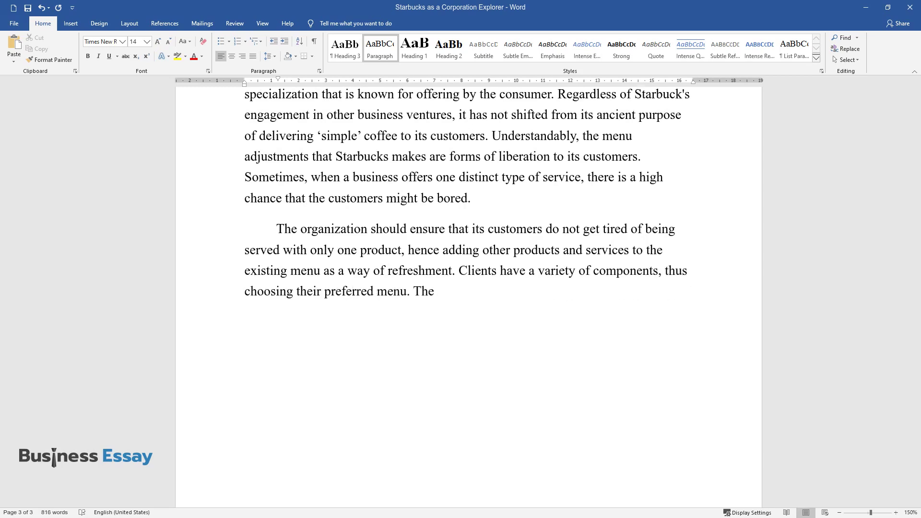
type("refore, embracing immobility is maki")
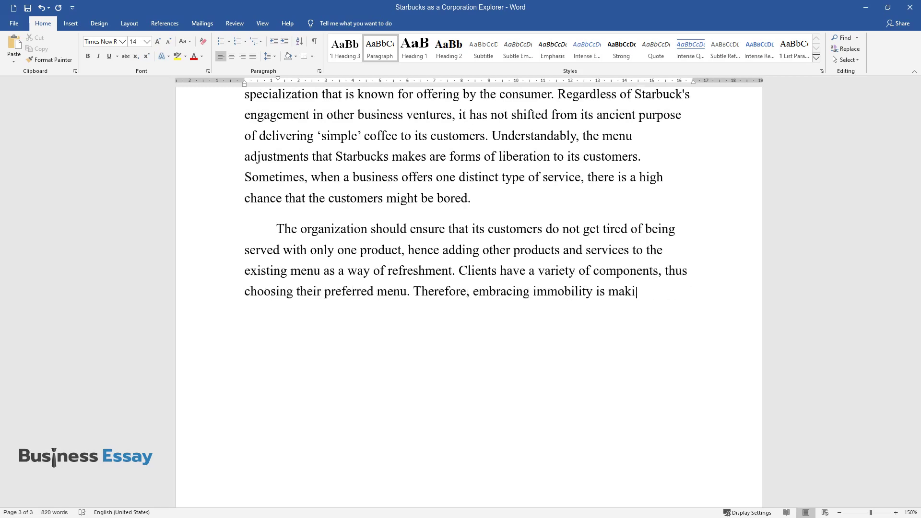
type("ng the Starbucks corporation an exp")
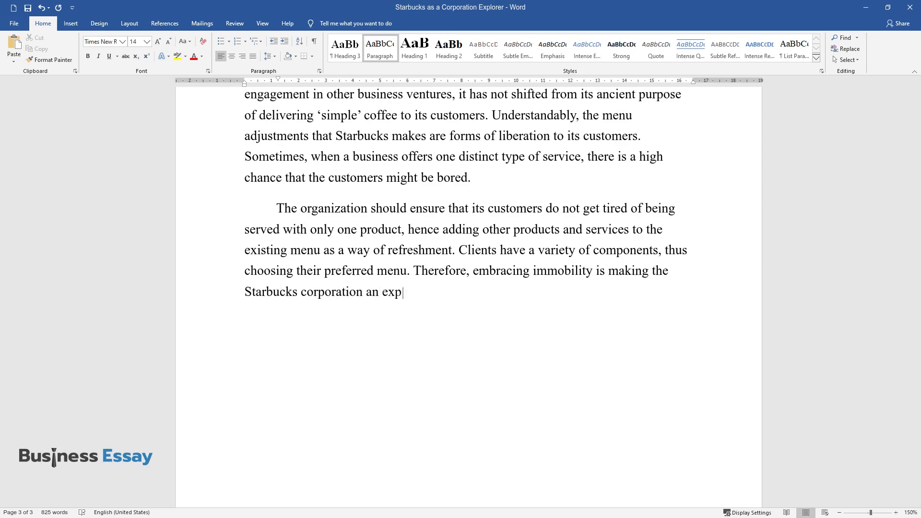
Close the tenth paragraph: considering that despite having its unique culture of delivering coffee services to customers, it is equally incorporating other recipes.
type("lorer, considering that despite havi")
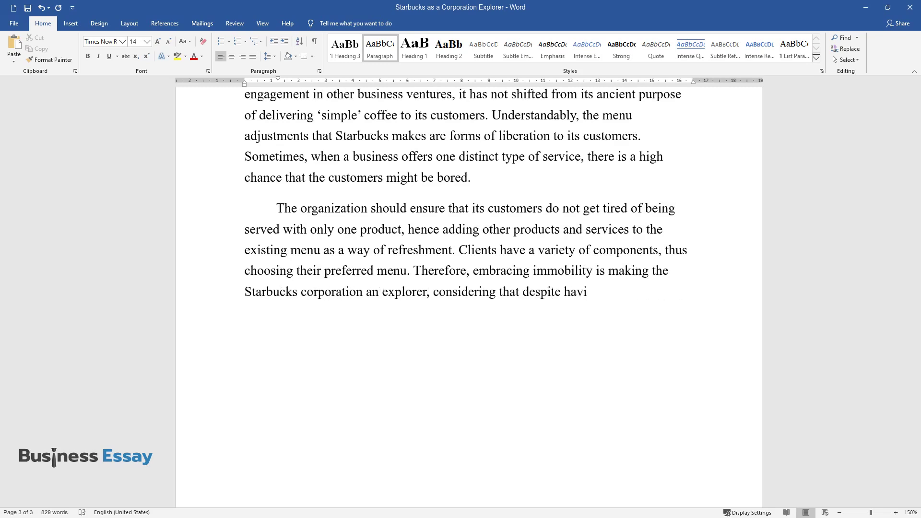
type("ng its unique culture of delivering")
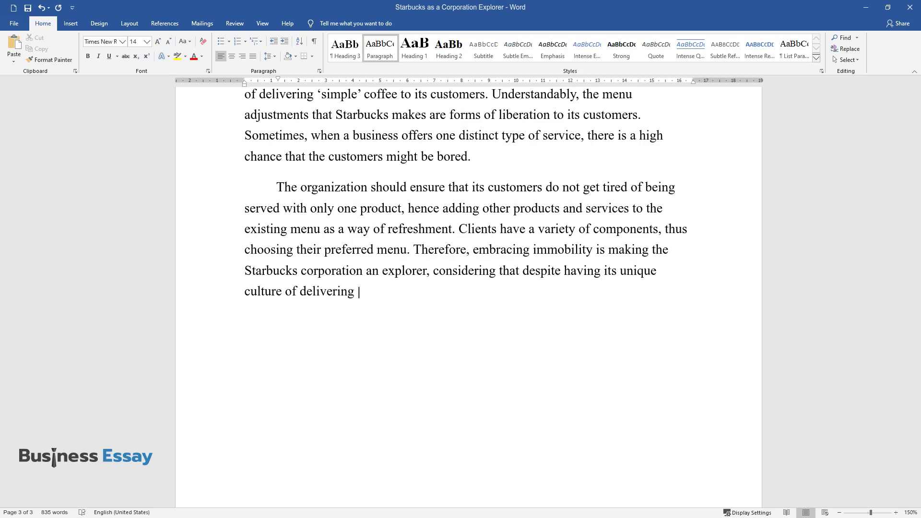
type(" coffee services to customers, it is ")
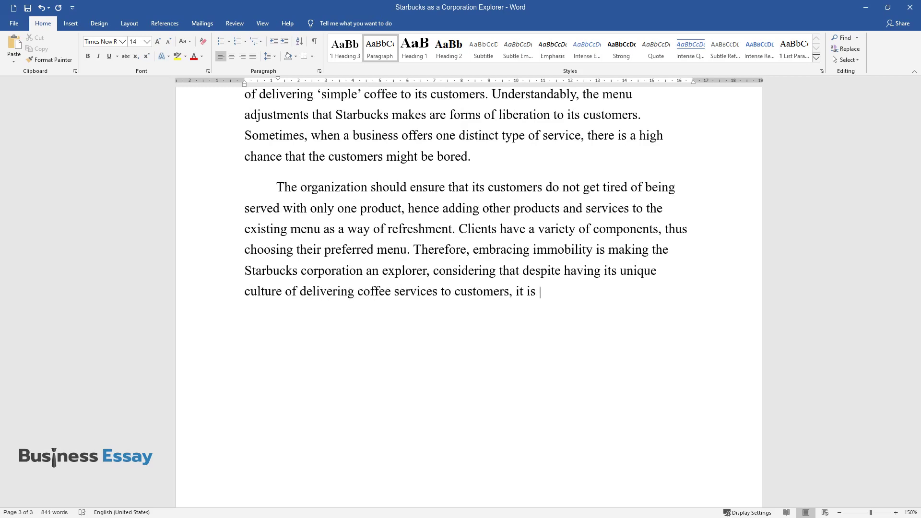
type("equally incorporating other recipes")
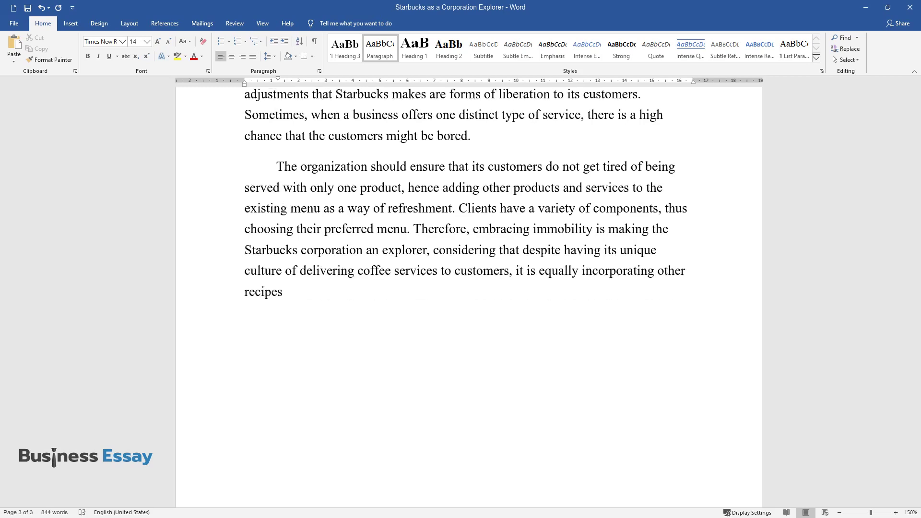
type(".")
Start the concluding paragraph: In conclusion, it is paramount noting that Starbucks’ claims of being a corporation explorer are accurate.
key("Return")
type("In conclu")
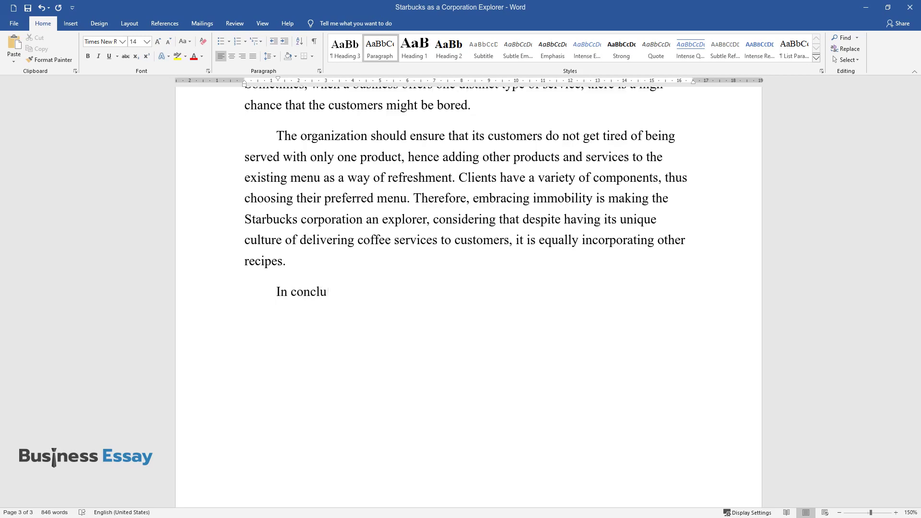
type("sion, it is paramount noting that S")
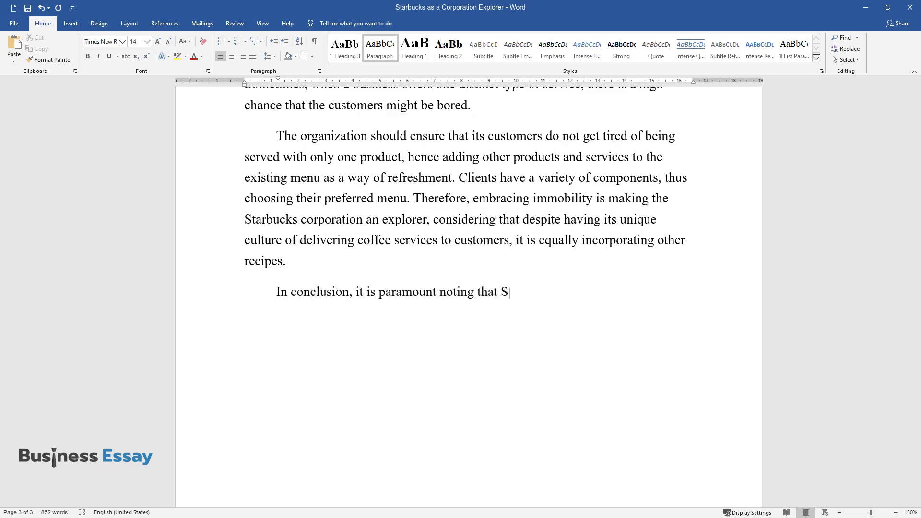
type("tarbucks' claims of being a corporation expl")
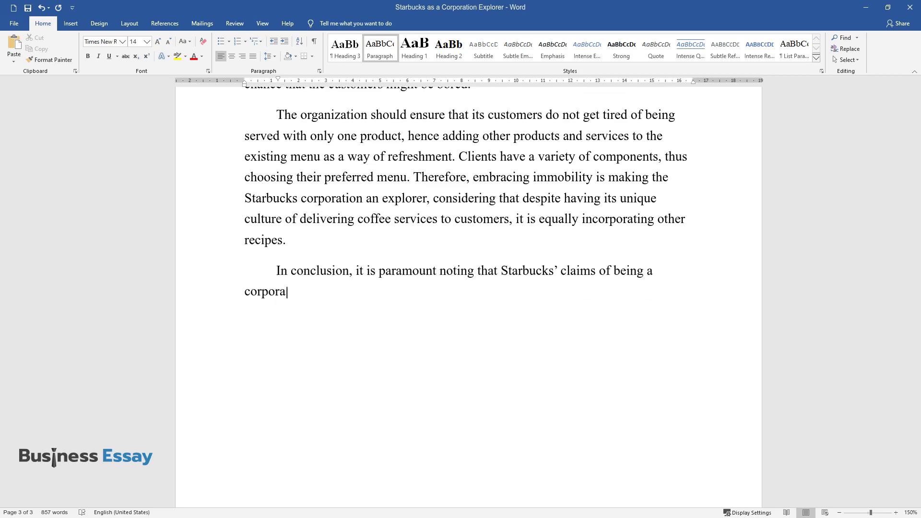
type("orer are accurate. Underst")
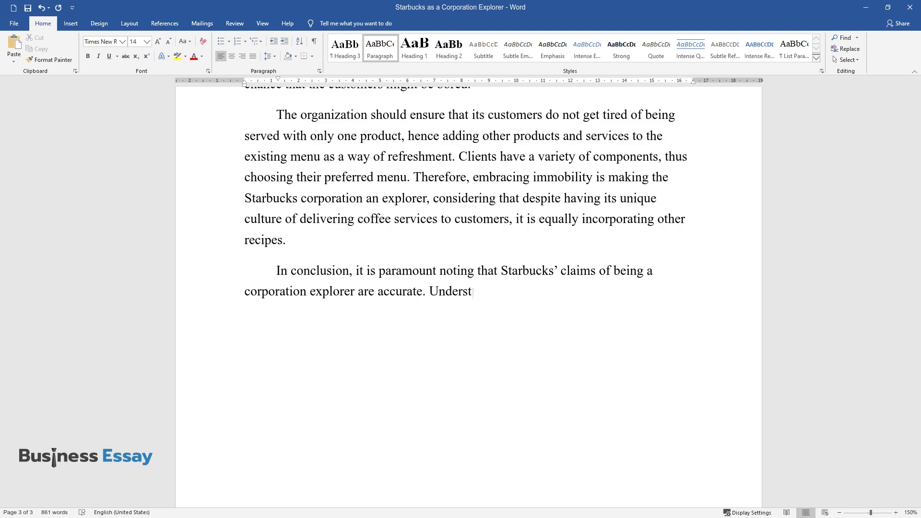
Add: Understanding the various inclinations Starbucks has contained over the period that it has been in the market, acts an approval of being a critical business explorer.
type("anding the various inclinations Sta")
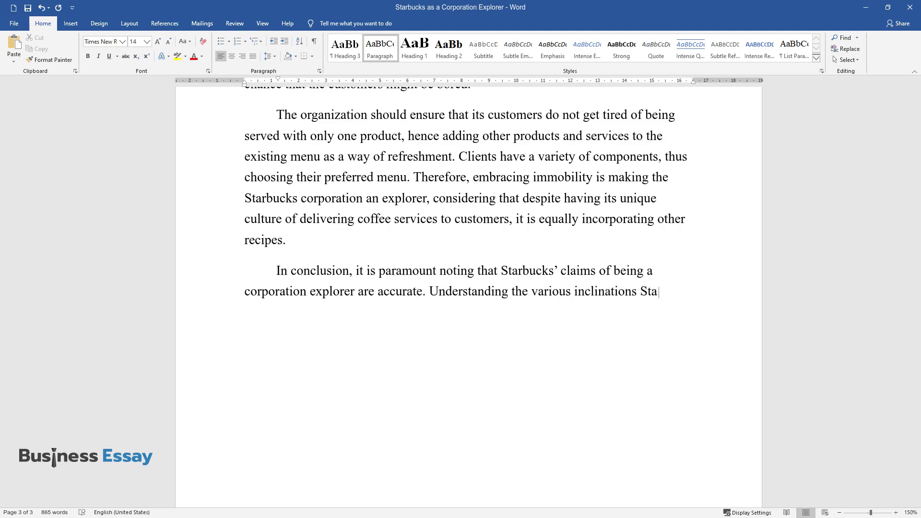
type("rbucks has contained over the perio")
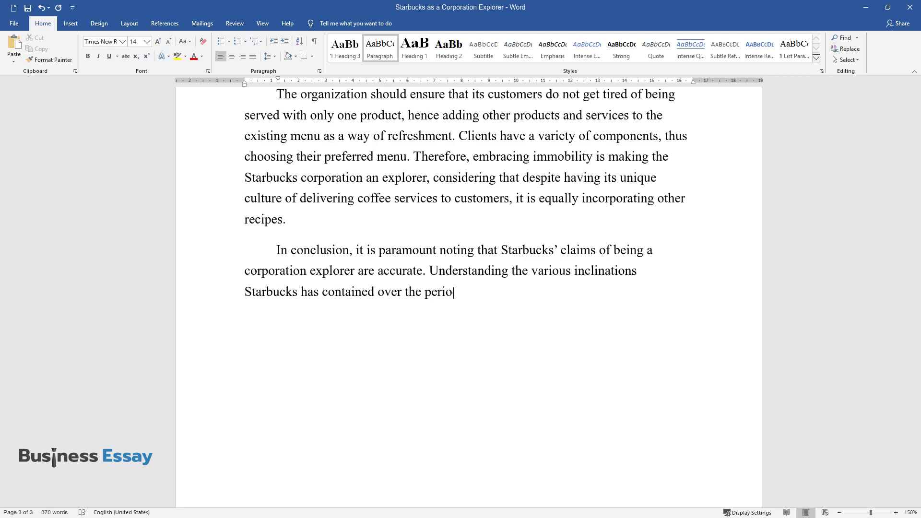
type("d that it has been in the market, ac")
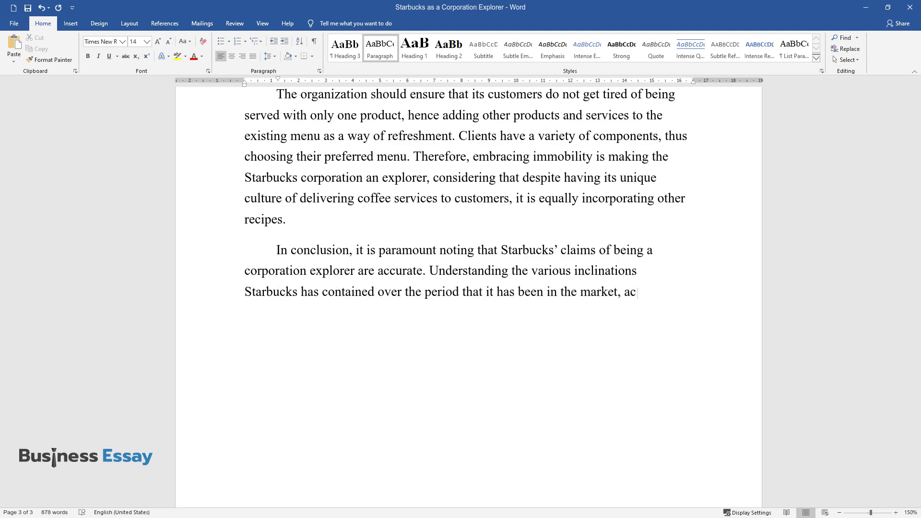
type("ts an approval of")
type(" being a critical ")
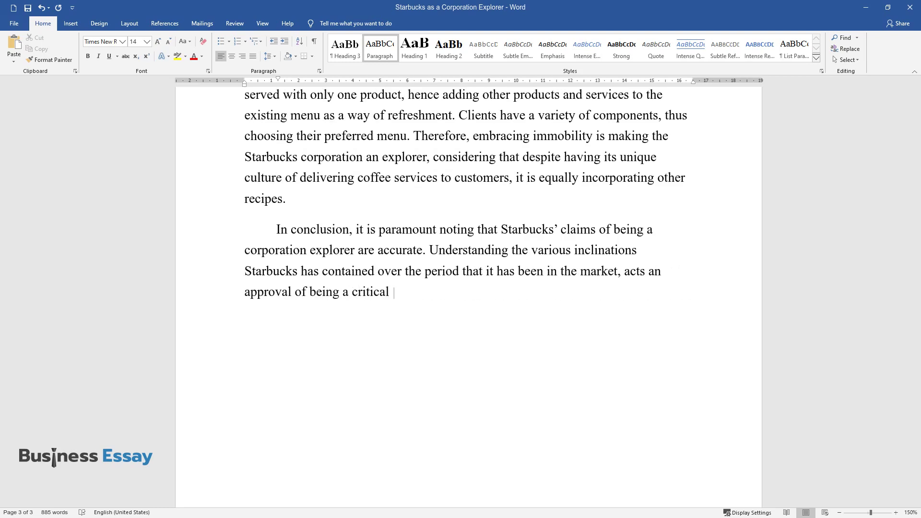
type("business explorer. The organization")
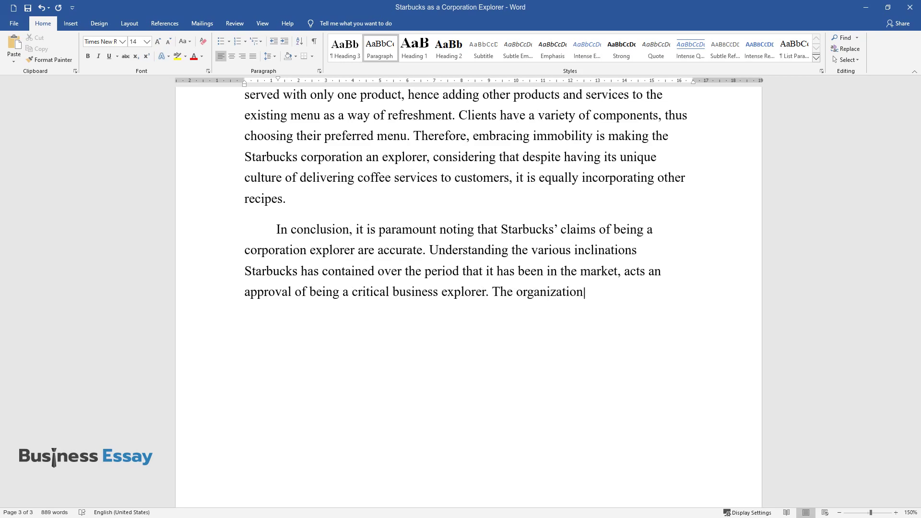
Add the next sentence: The organization has been enhancing diversification, increasing its reputation and acceptance among the target consumers.
type(" has been enhancing diversification")
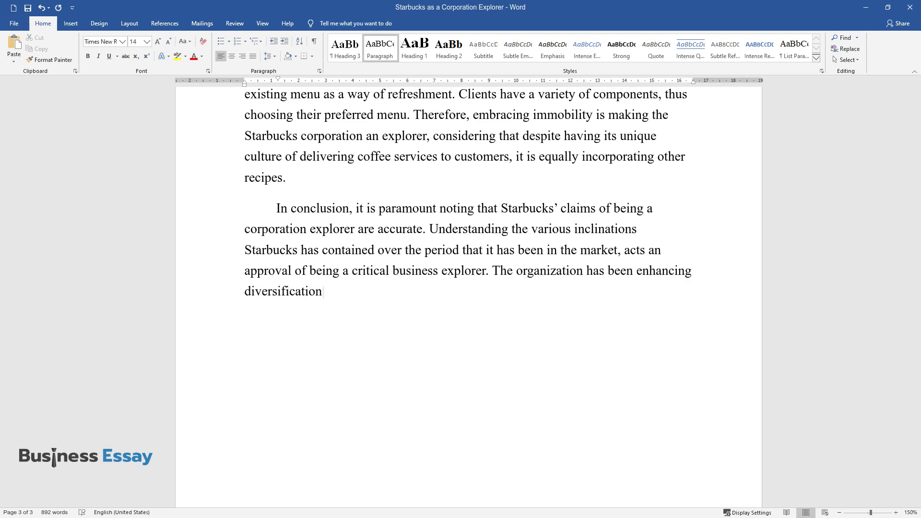
type(", increasing its reputation and acc")
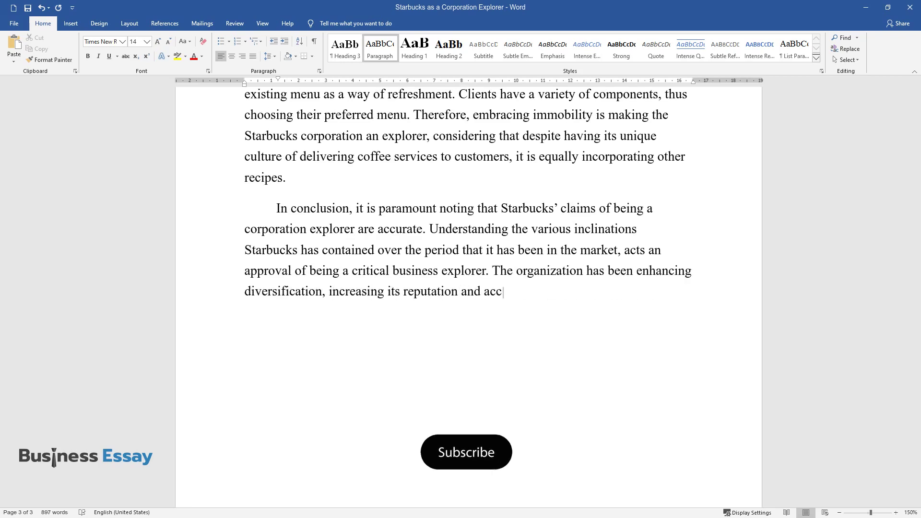
type("eptance among the target consumers.")
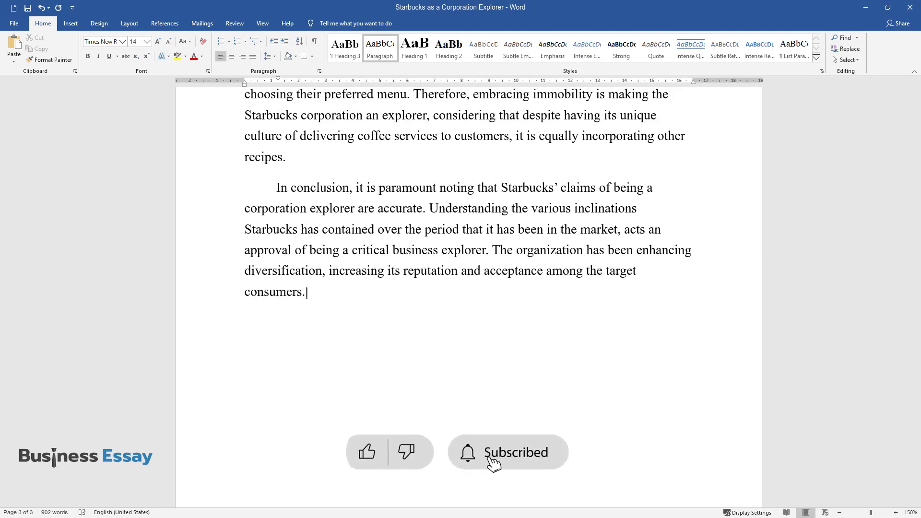
Begin the next concluding sentence: Above all, Starbucks’s current trend is a significant assurance of present and.
type(" Above all, Starbucks's current trend is a s")
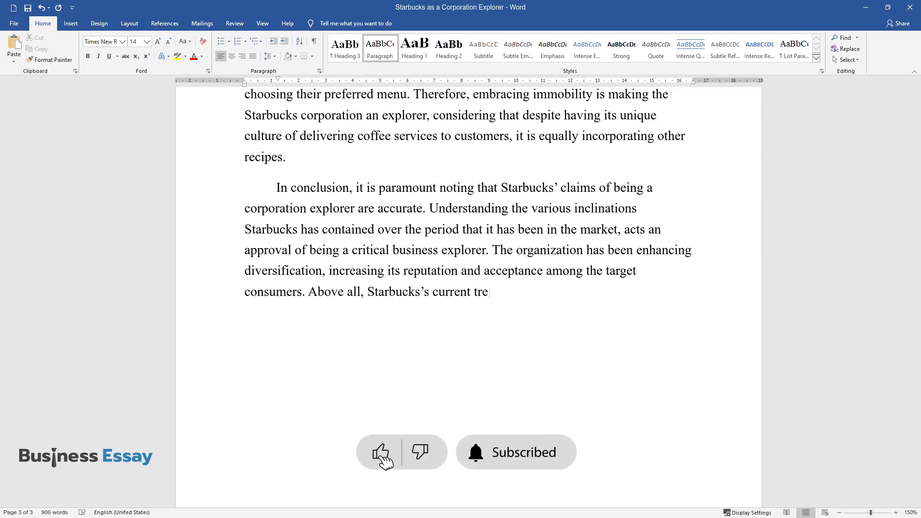
type("t assurance of present and")
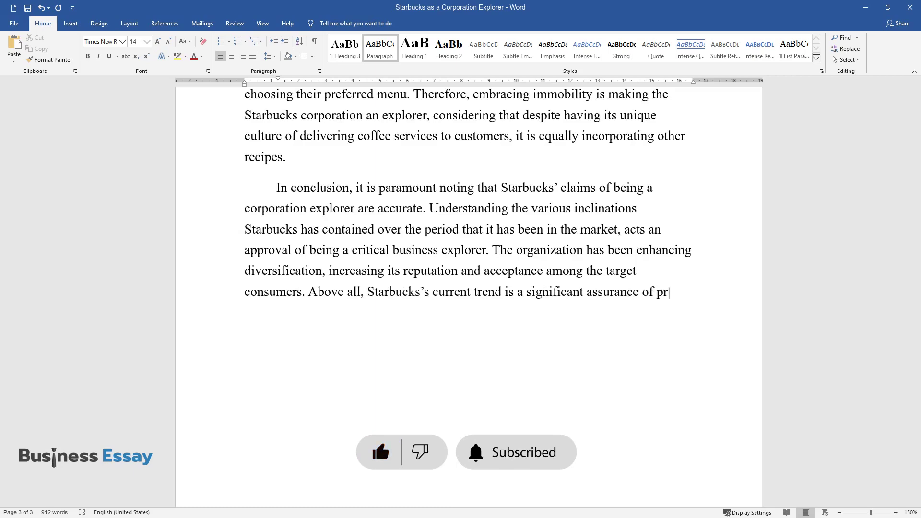